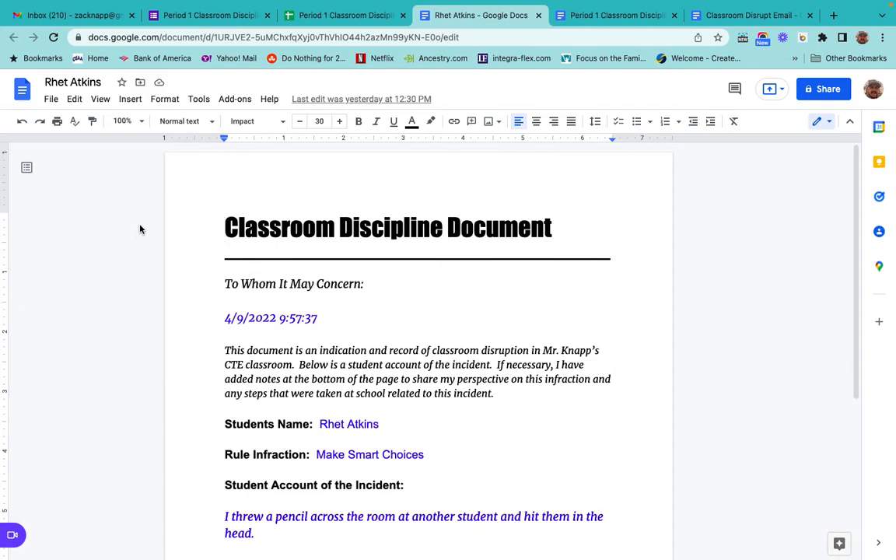
Review the responses spreadsheet, the discipline template and the merged student document for the first response.
mouse_move(334, 6)
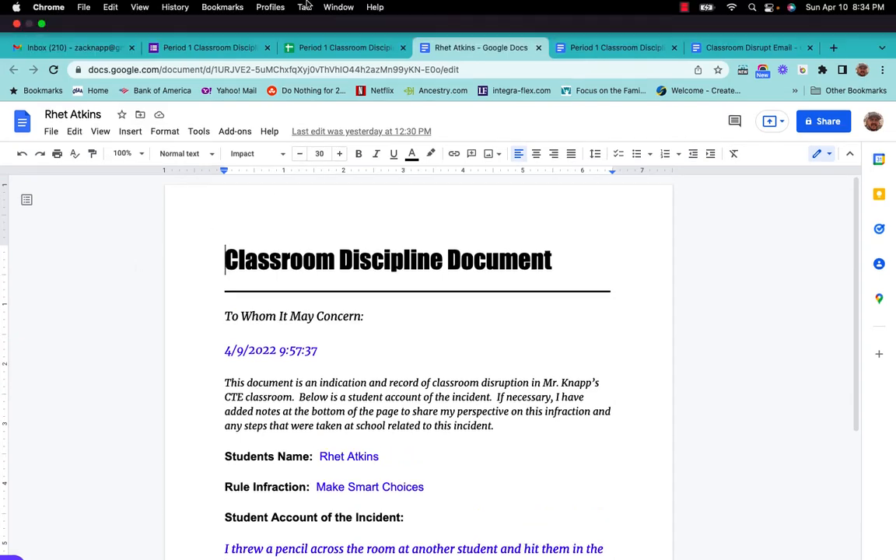
left_click(335, 49)
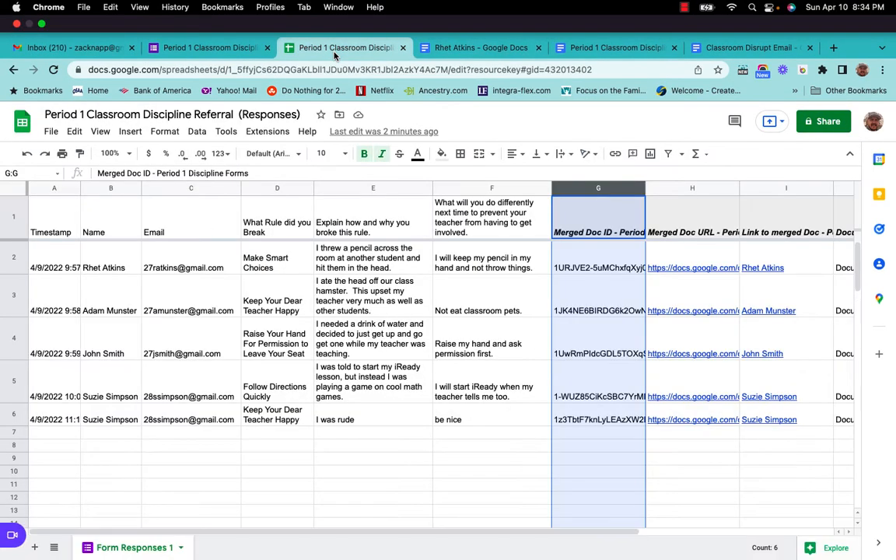
left_click(615, 49)
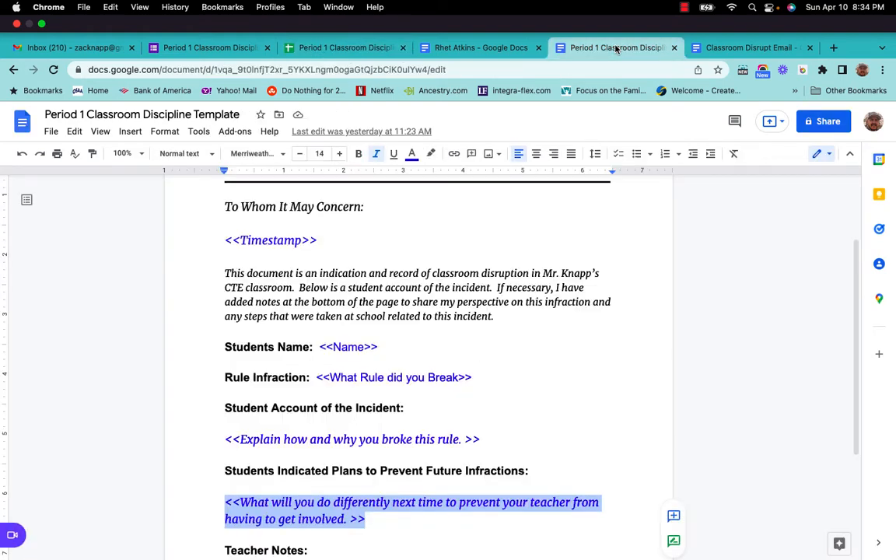
left_click(473, 49)
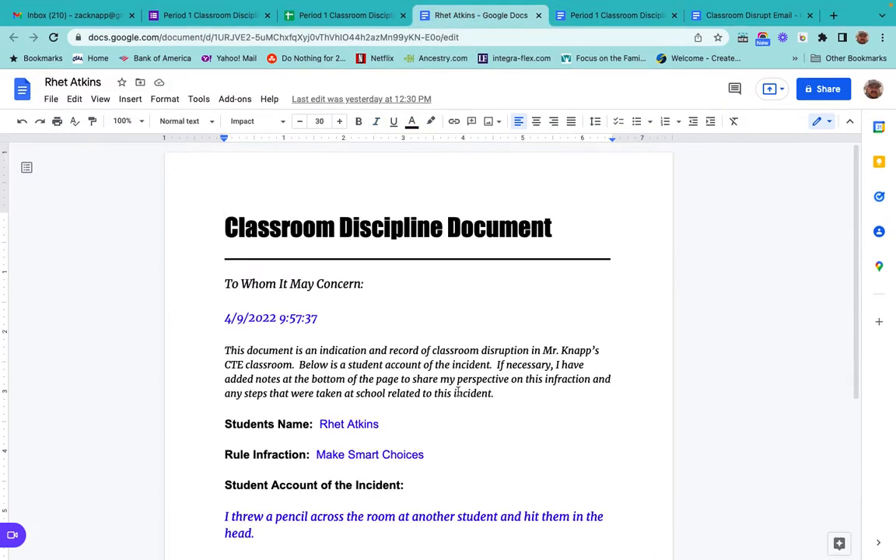
scroll(464, 405, "down", 5)
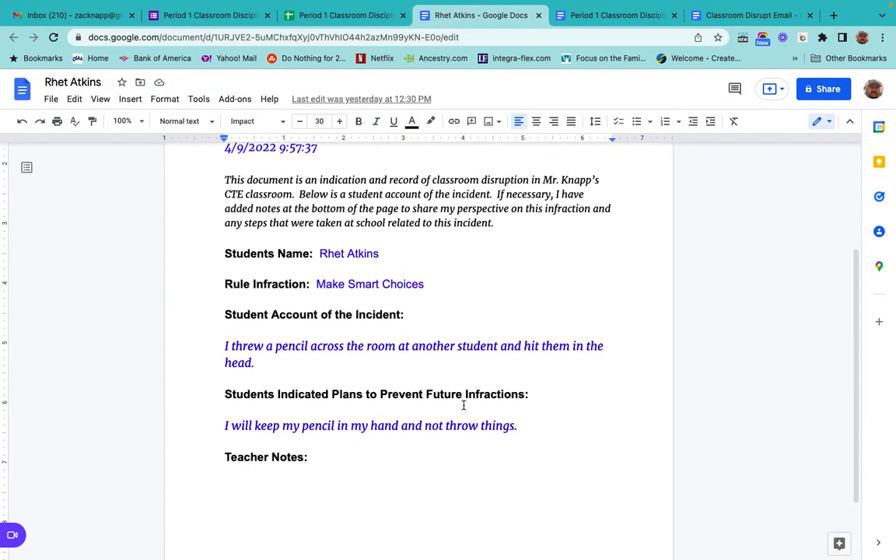
scroll(463, 405, "up", 6)
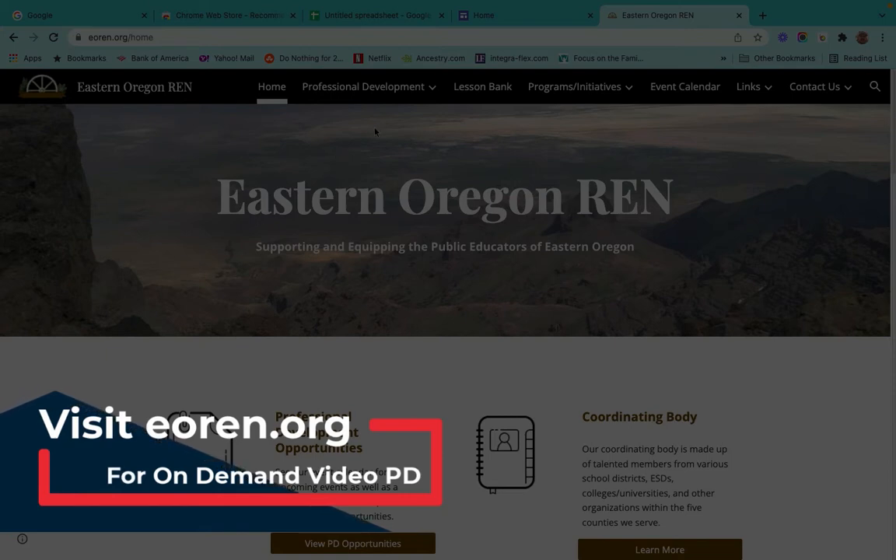
mouse_move(405, 93)
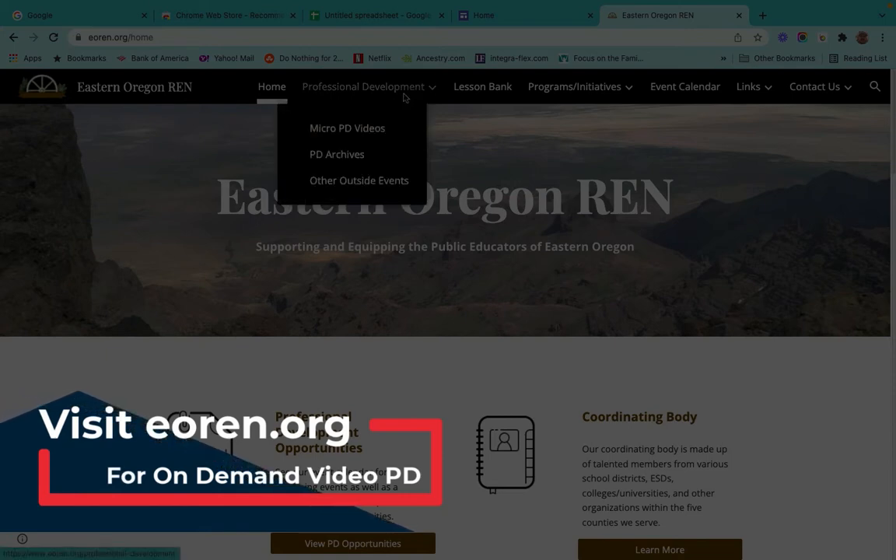
left_click(363, 136)
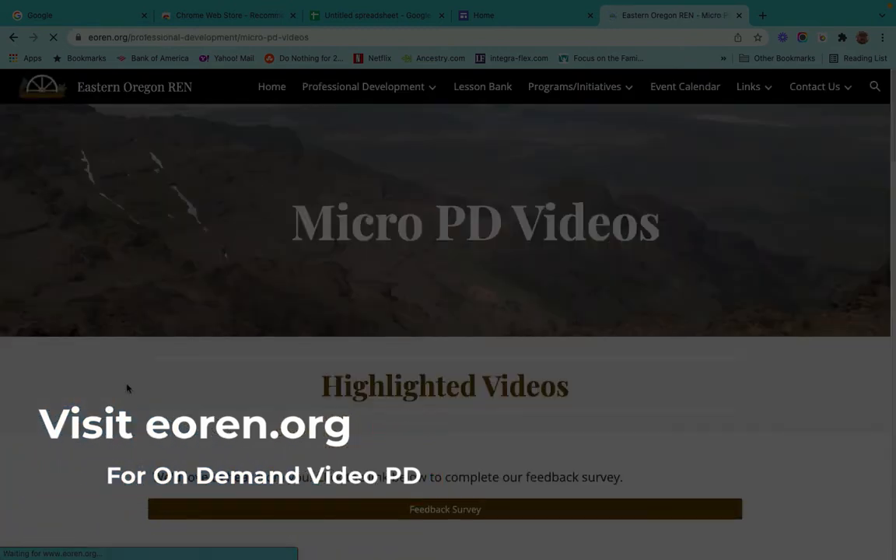
scroll(128, 388, "down", 3)
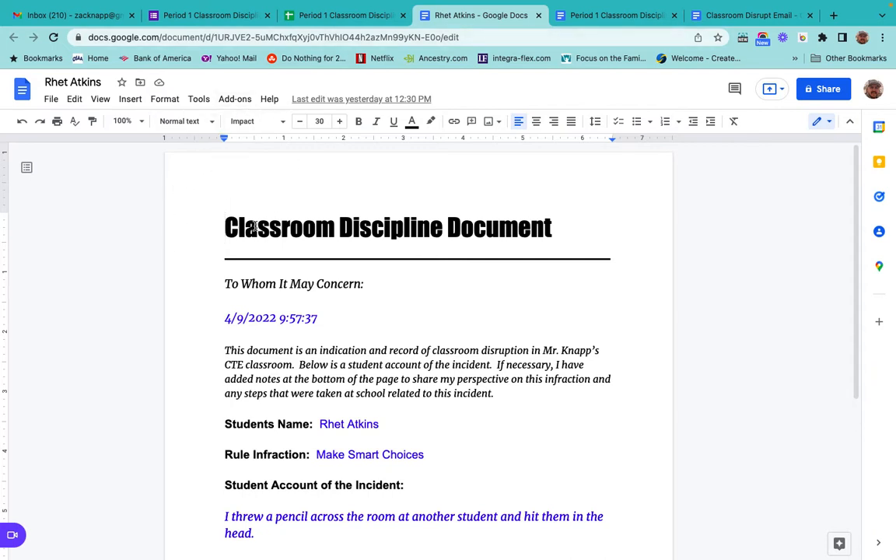
In the responses spreadsheet, insert a new column to the left of the Merged Doc ID column.
left_click(331, 17)
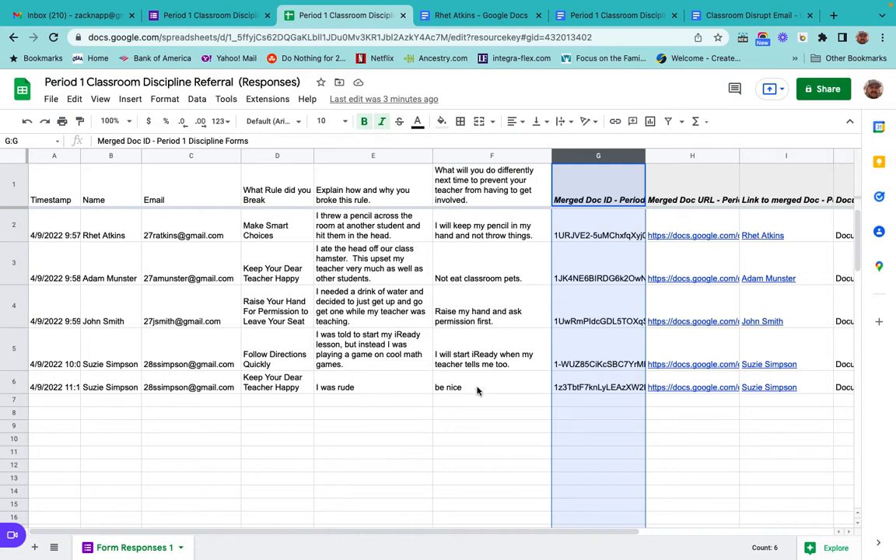
left_click(133, 101)
mouse_move(176, 163)
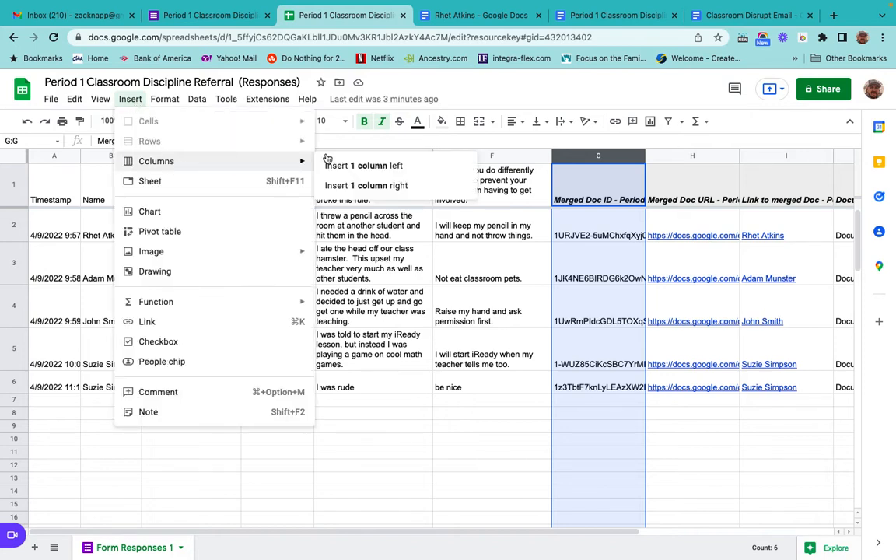
left_click(357, 167)
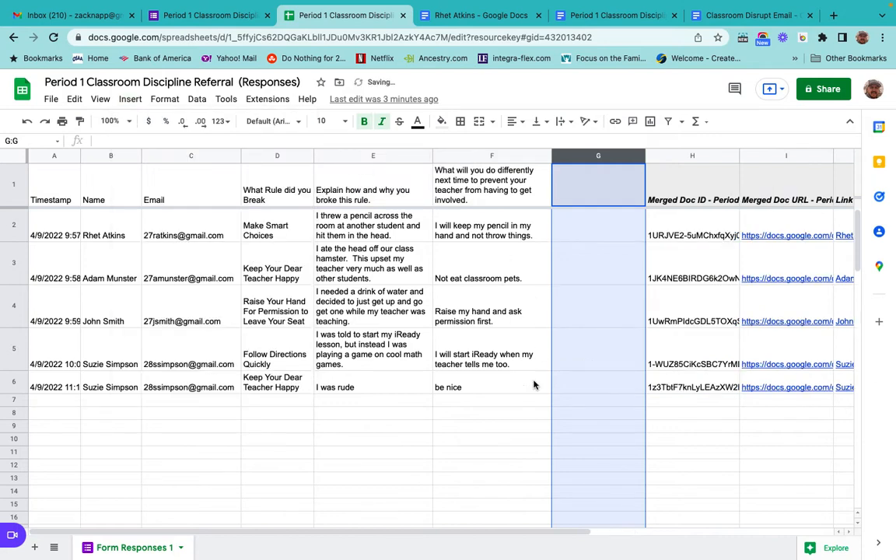
Enter the header Teacher Comment in the new column's first cell.
left_click(535, 413)
left_click(584, 195)
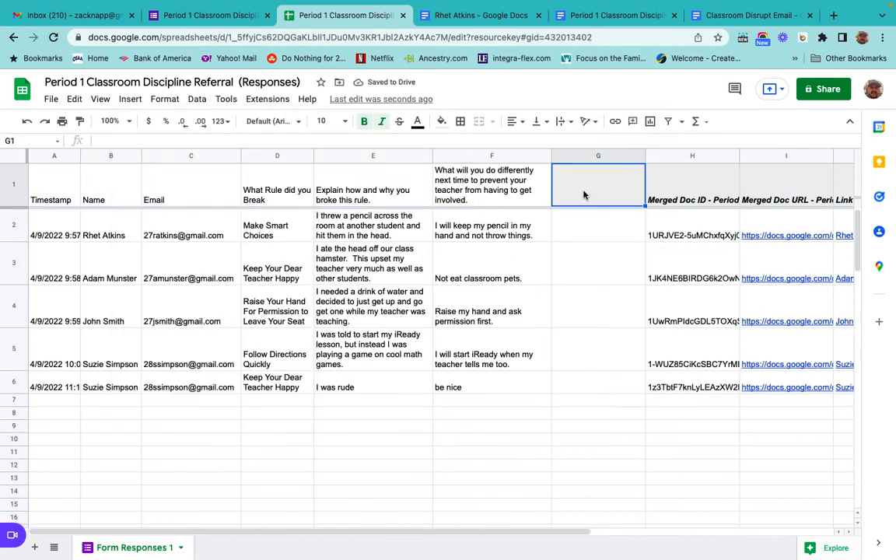
type("Tea")
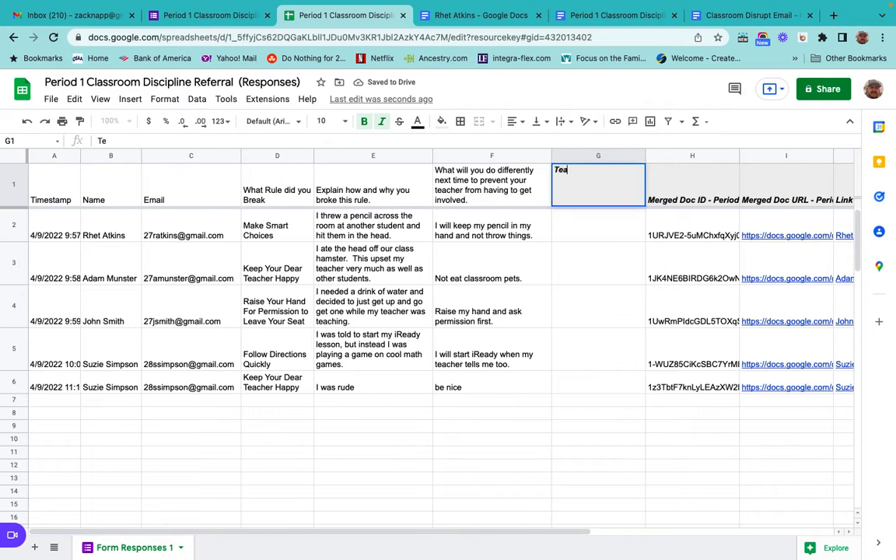
type("cher Comment")
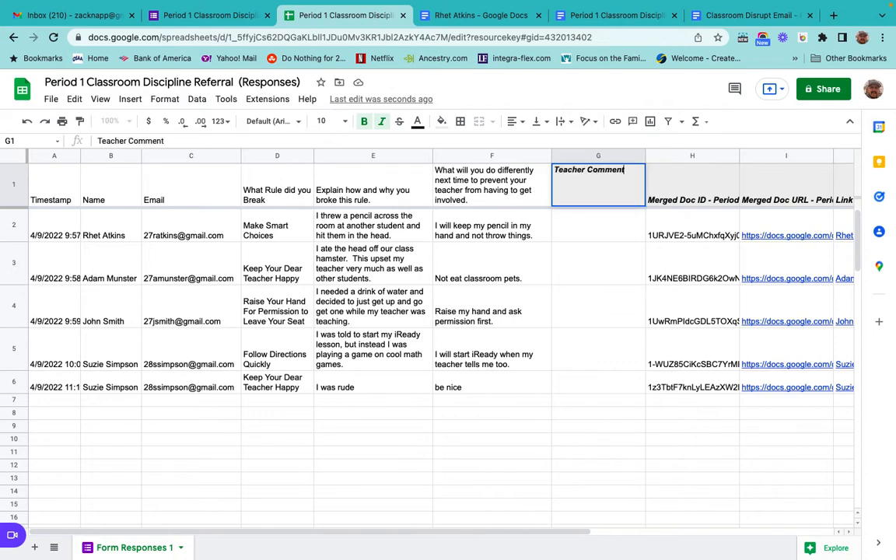
key("Return")
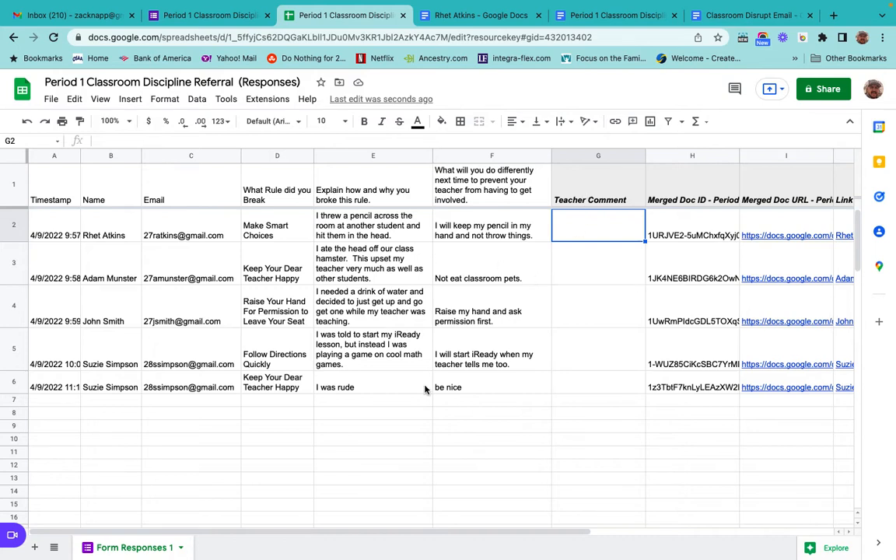
In the template document, add the placeholder <<Teacher Comment>> on the line below Teacher Notes.
left_click(577, 203)
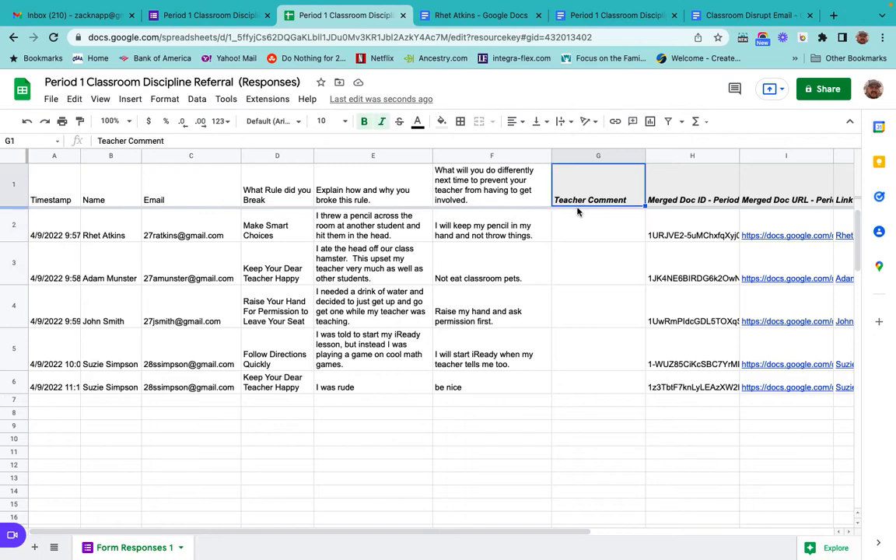
left_click(580, 231)
left_click(579, 201)
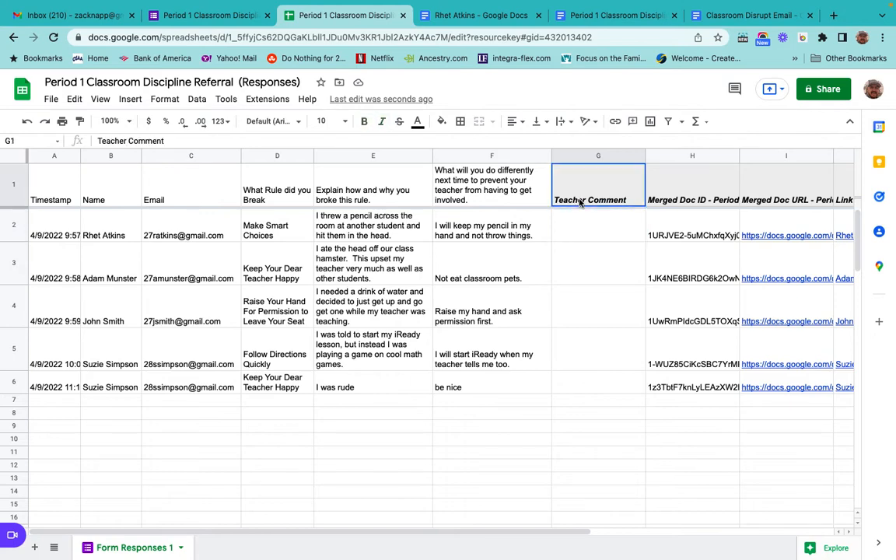
left_click(599, 15)
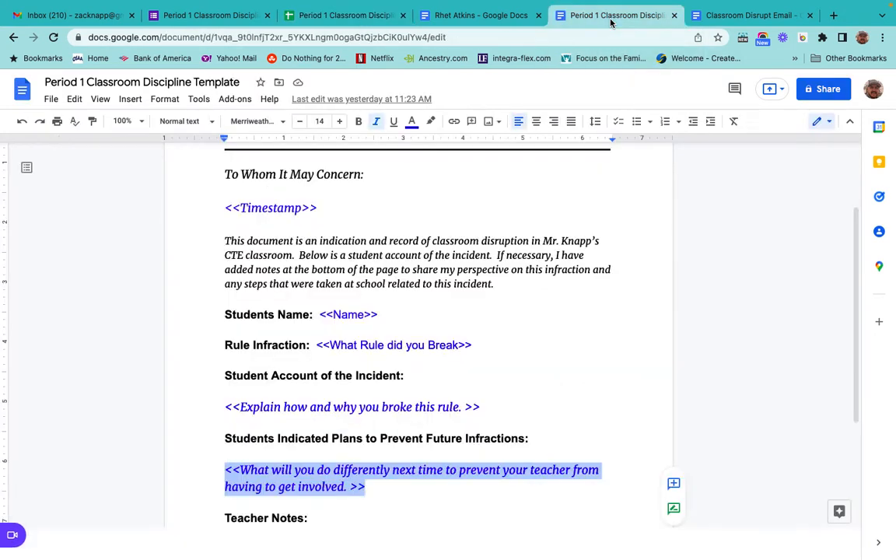
scroll(398, 386, "down", 2)
left_click(228, 402)
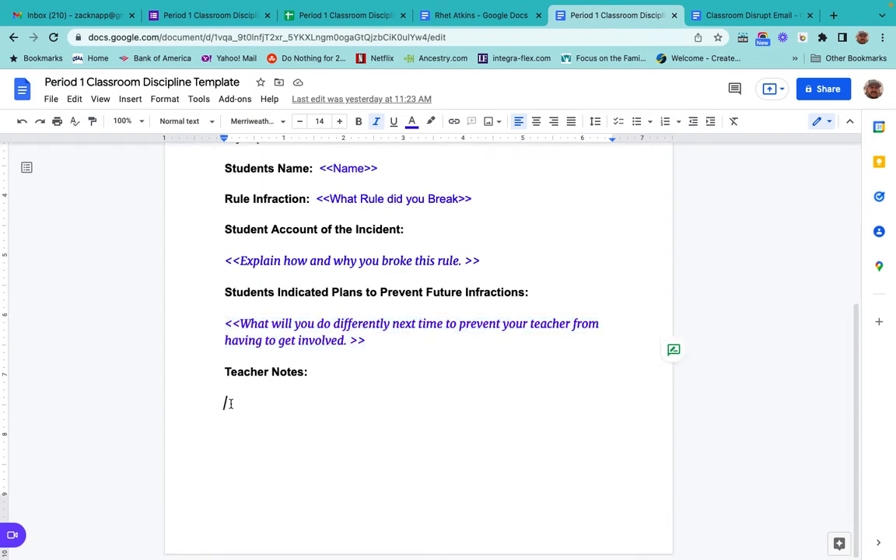
type("<<Teacher Comment>>")
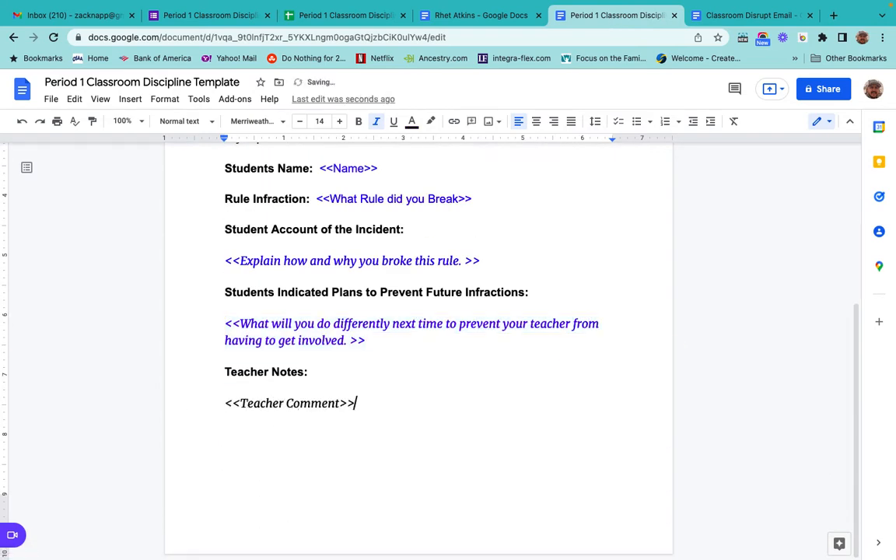
Select the <<Teacher Comment>> placeholder and apply a text color to it.
left_click_drag(224, 403, 359, 418)
left_click(412, 123)
left_click(515, 161)
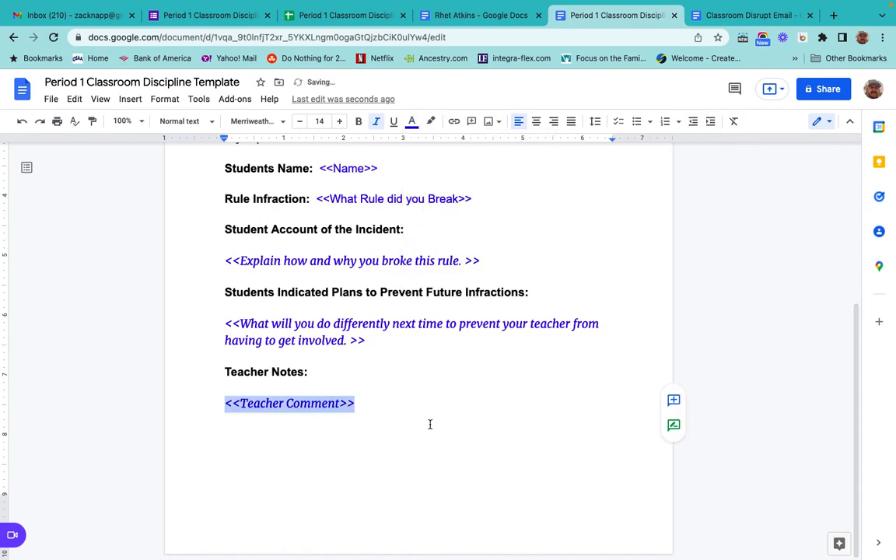
left_click(430, 424)
scroll(430, 424, "up", 1)
scroll(430, 423, "up", 3)
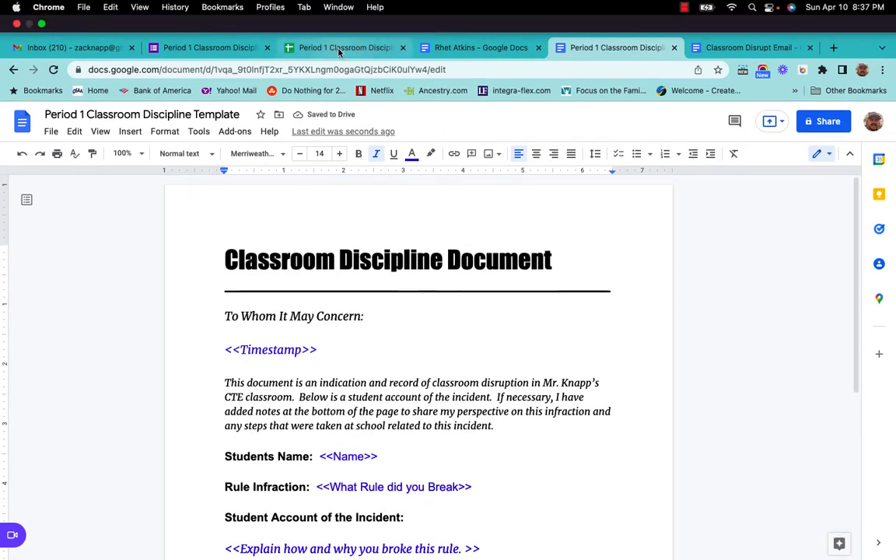
In the spreadsheet, enter "I agree with the students account of this incident." as the first student's teacher comment.
left_click(338, 48)
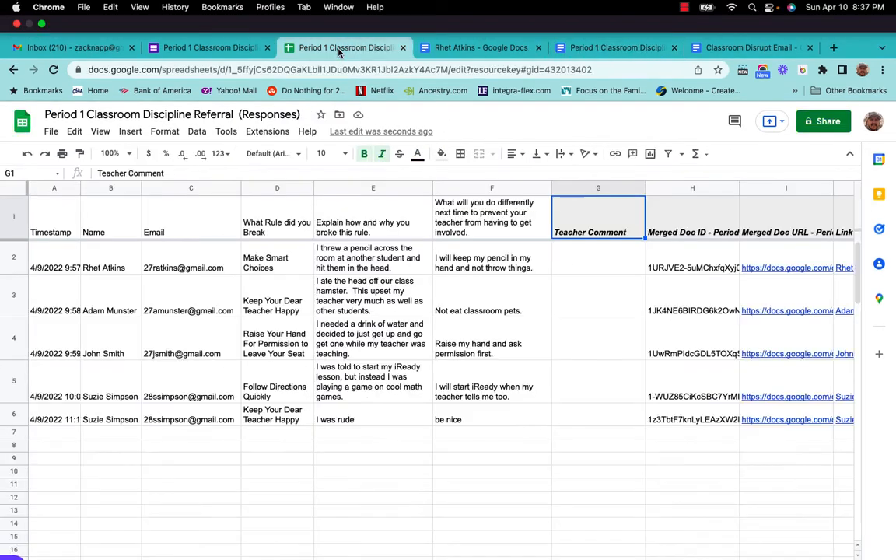
left_click(579, 240)
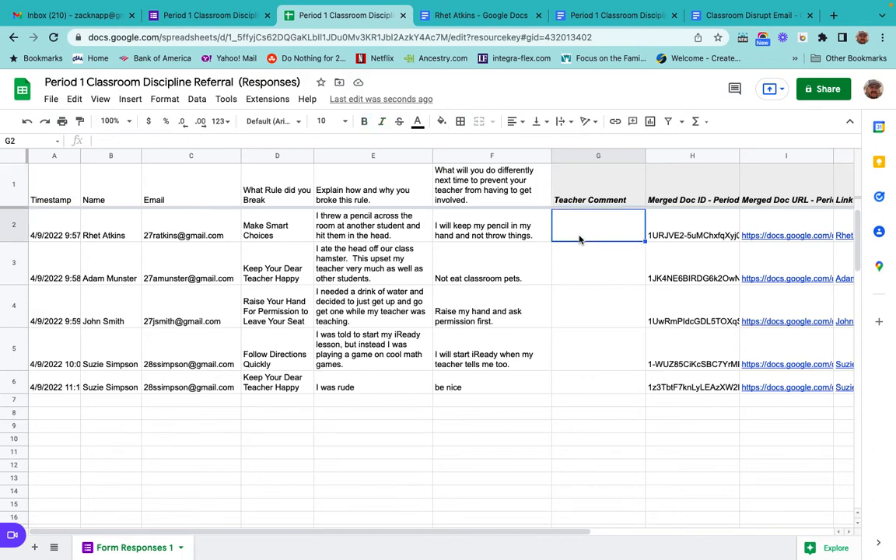
type("I agree with the students account of t")
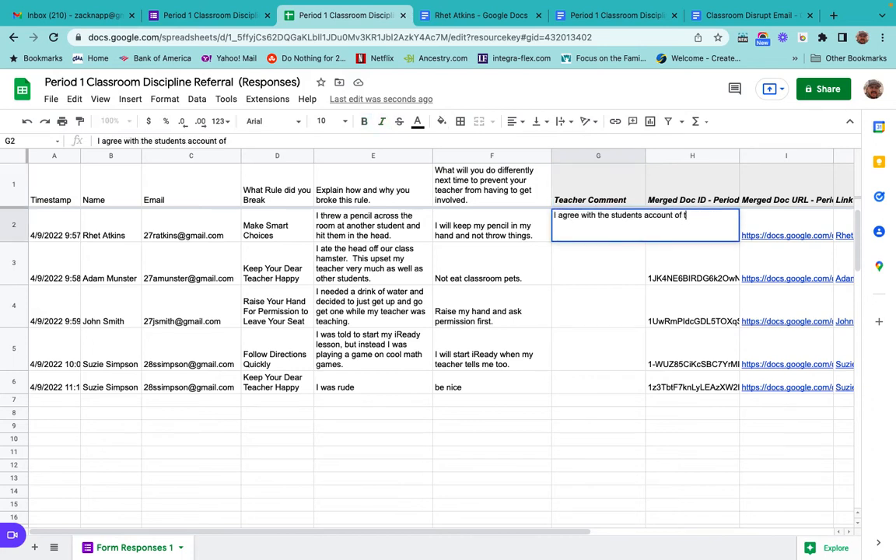
type("his incident.")
key("Return")
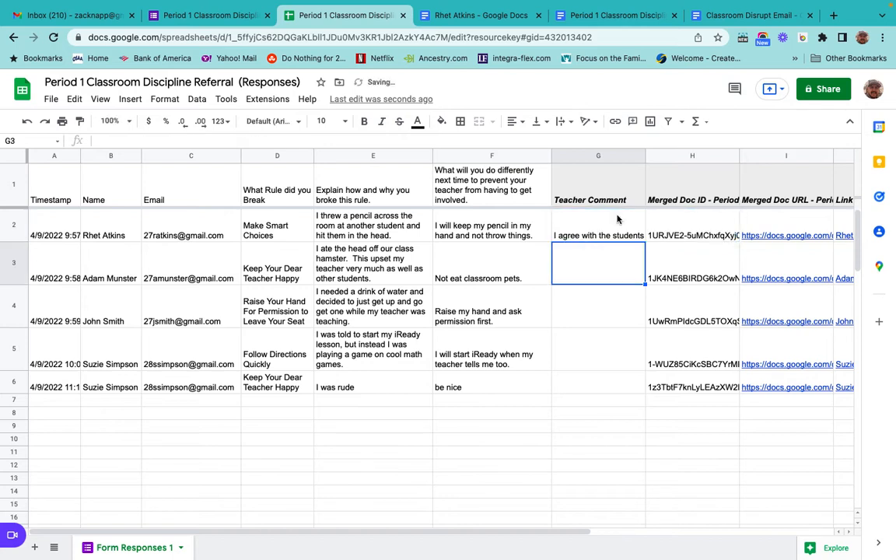
Fill that comment down through all five response rows and turn on text wrapping for those cells.
left_click_drag(570, 239, 574, 380)
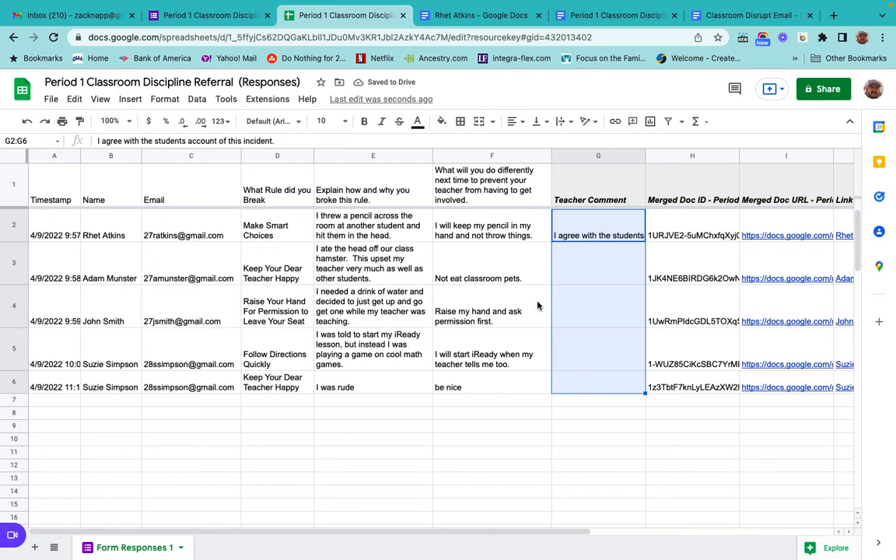
key("ctrl+d")
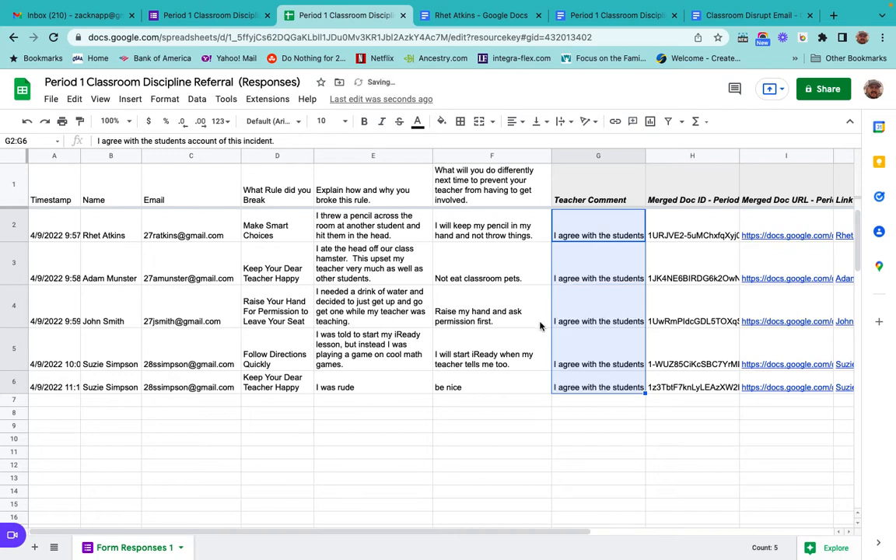
left_click(561, 122)
left_click(578, 143)
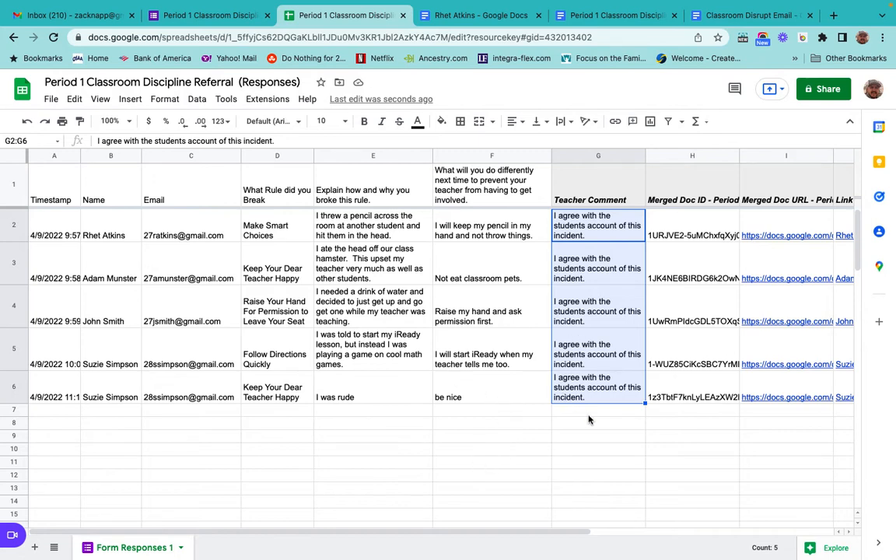
Launch the Autocrat extension from the spreadsheet.
left_click(787, 464)
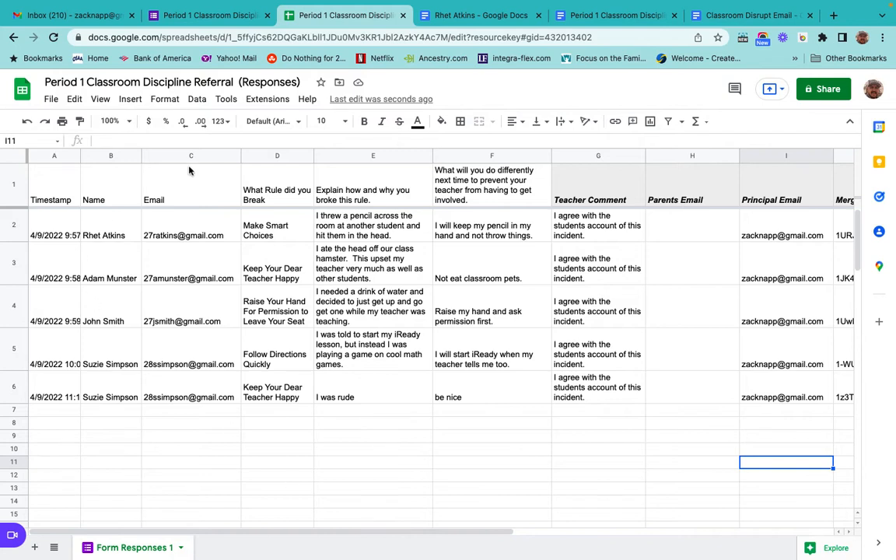
left_click(262, 105)
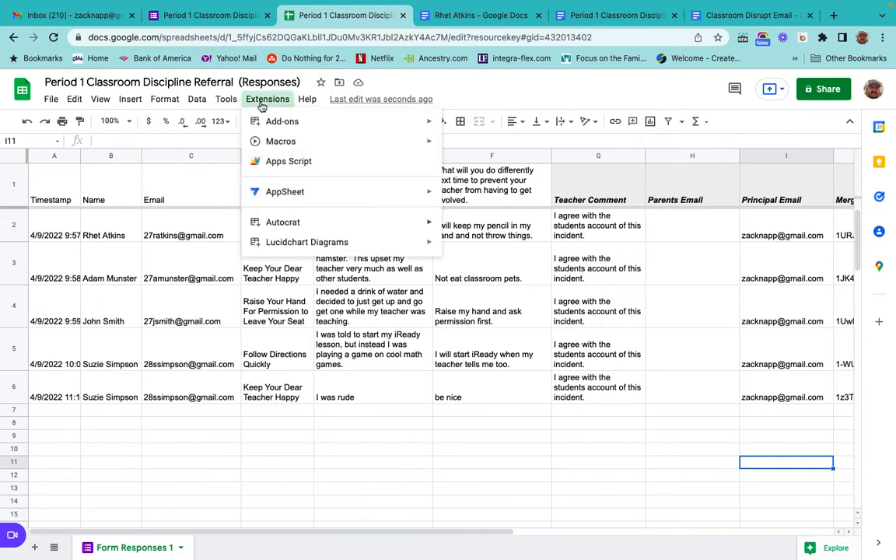
mouse_move(295, 126)
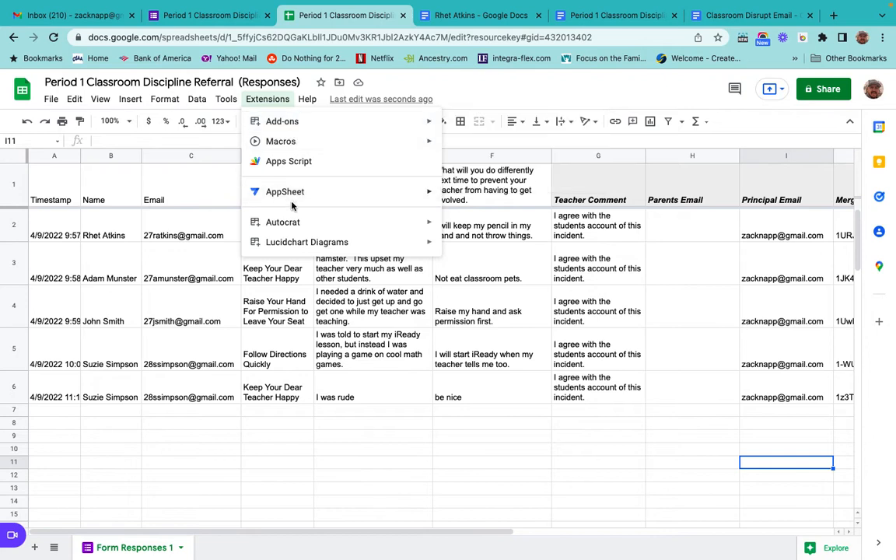
mouse_move(402, 224)
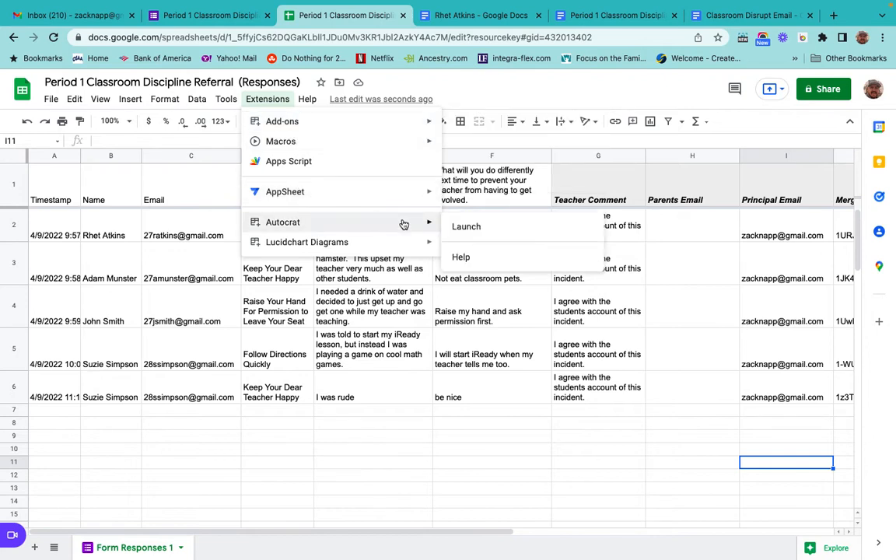
left_click(466, 225)
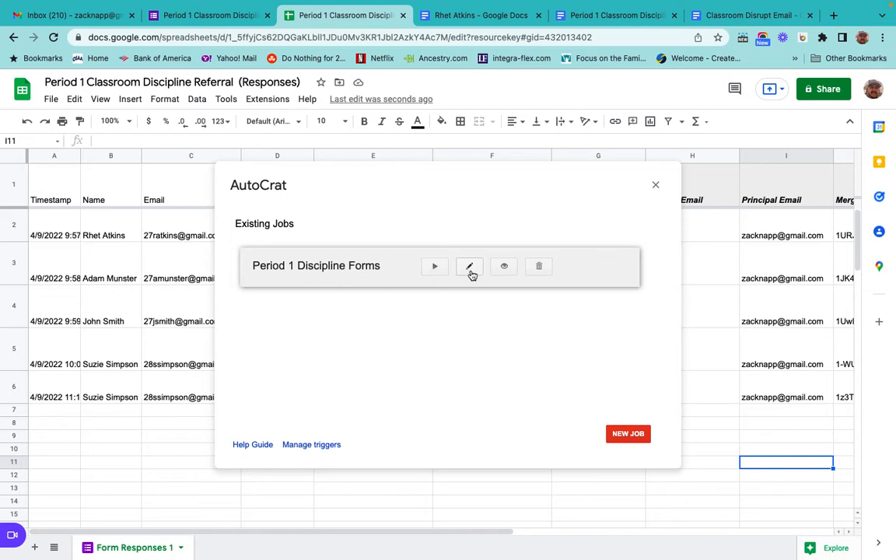
Open the Period 1 Discipline Forms merge job for editing and check its field mapping against the template's placeholders, including Teacher Comment.
left_click(471, 270)
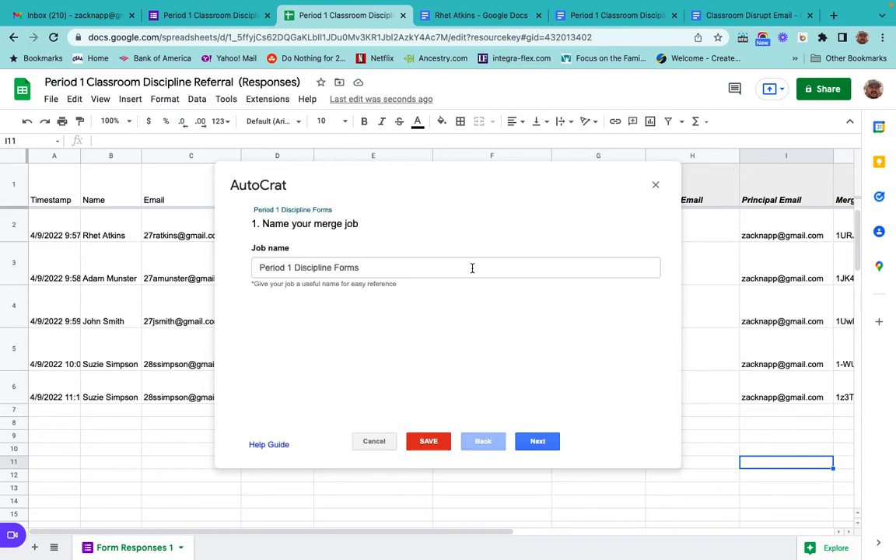
left_click(538, 441)
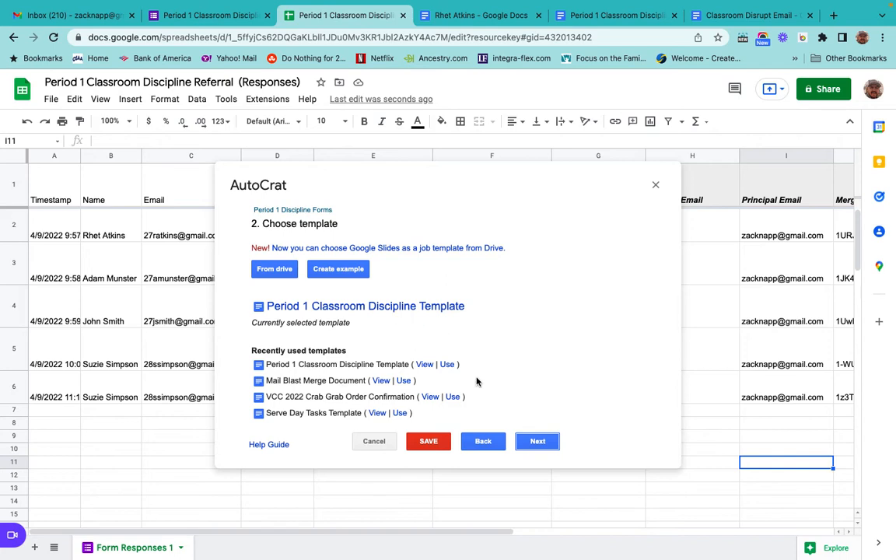
left_click(536, 441)
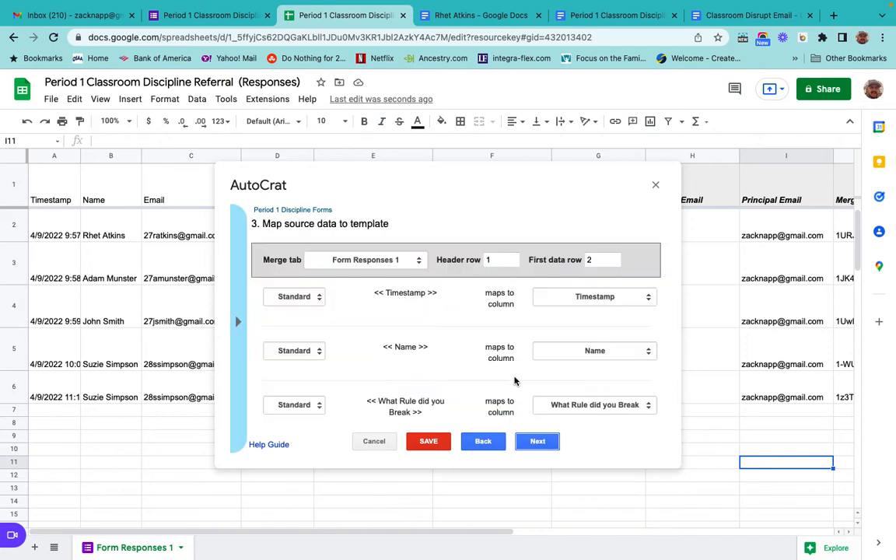
scroll(514, 380, "down", 5)
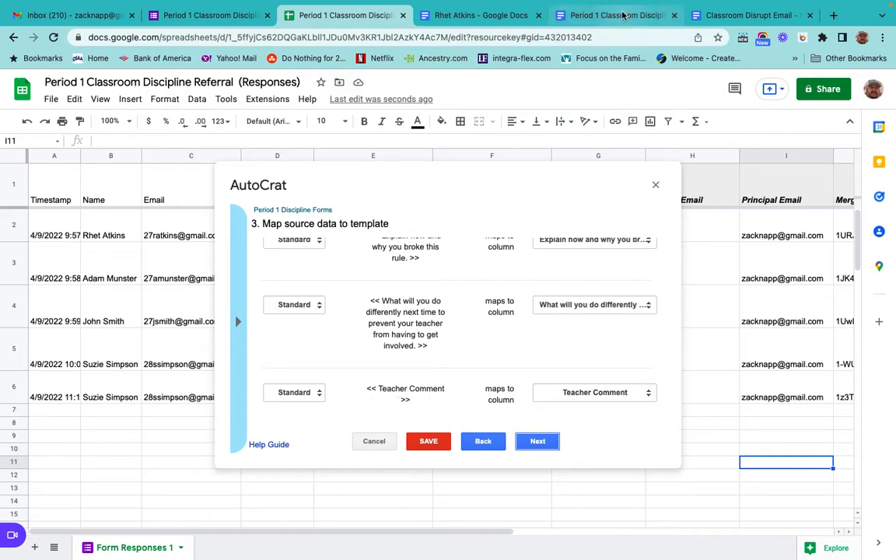
left_click(567, 17)
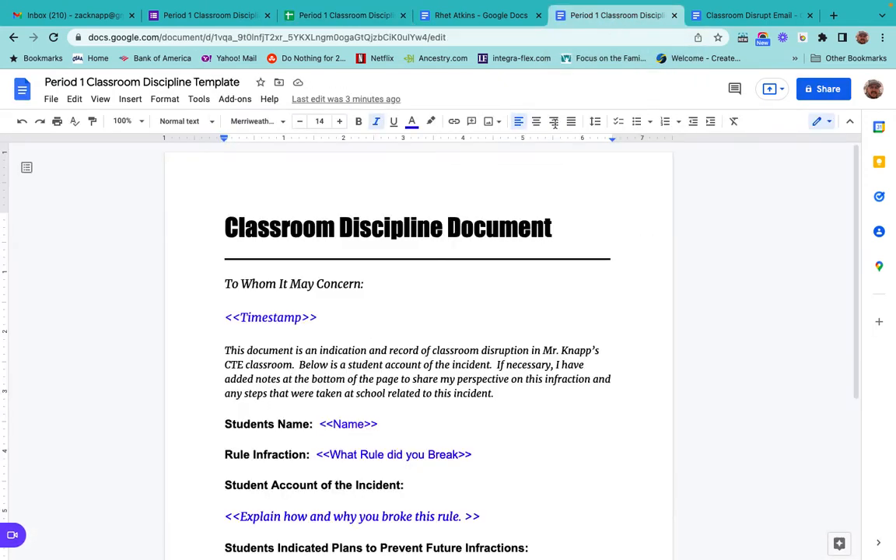
scroll(496, 290, "down", 3)
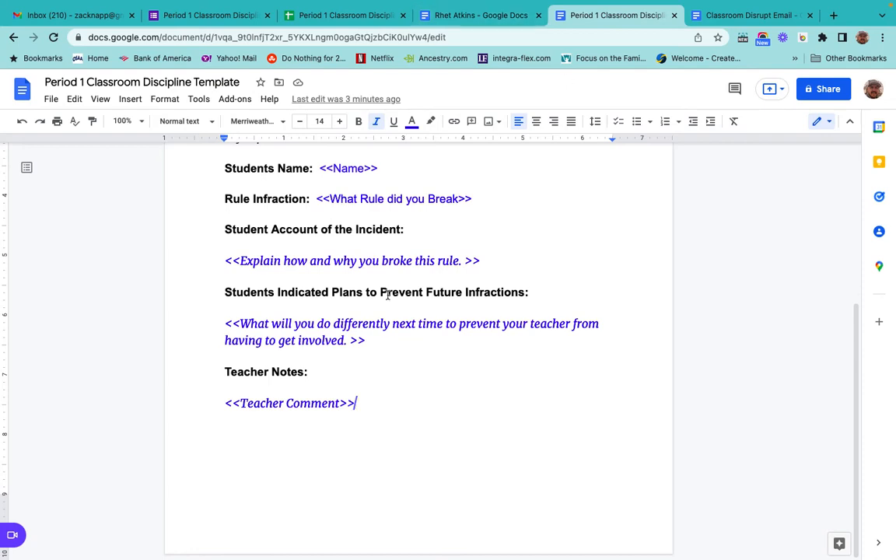
left_click(325, 14)
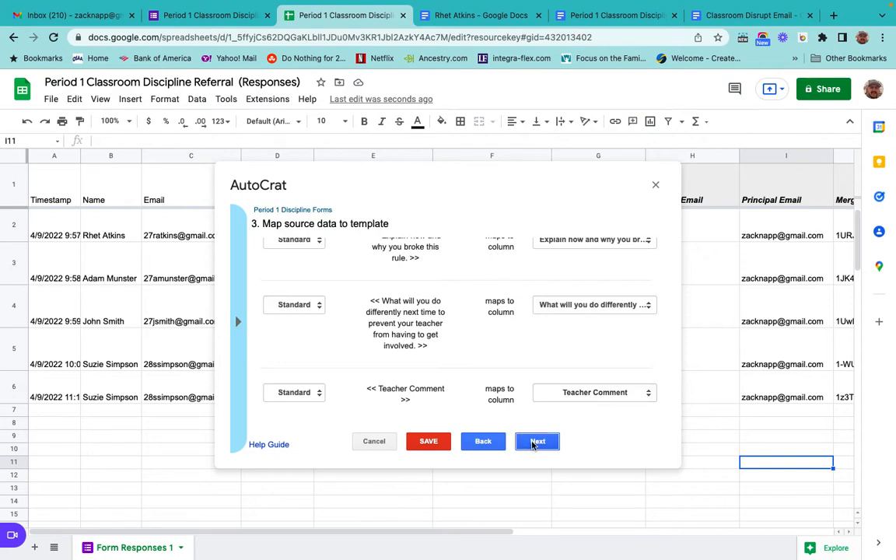
left_click(534, 444)
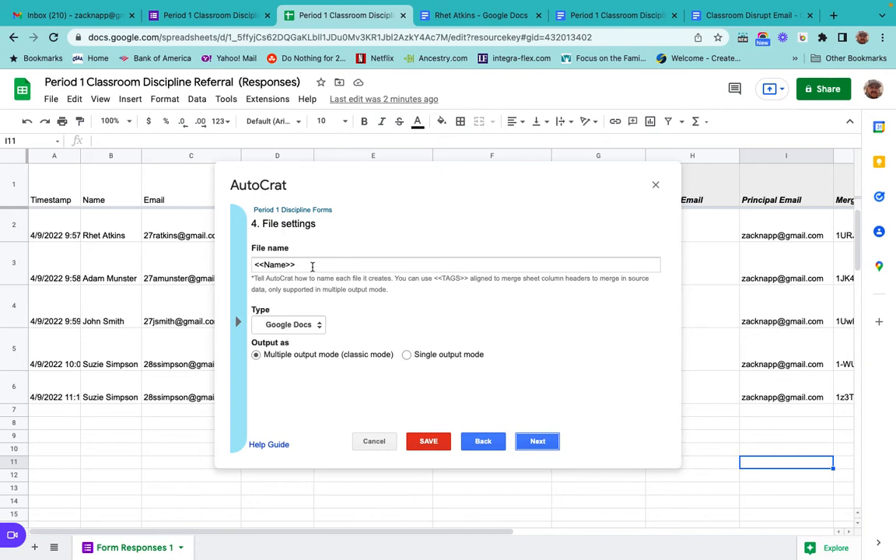
Set the merged file name to <<Name>> <<Timestamp>> Classroom Referral.
left_click(312, 266)
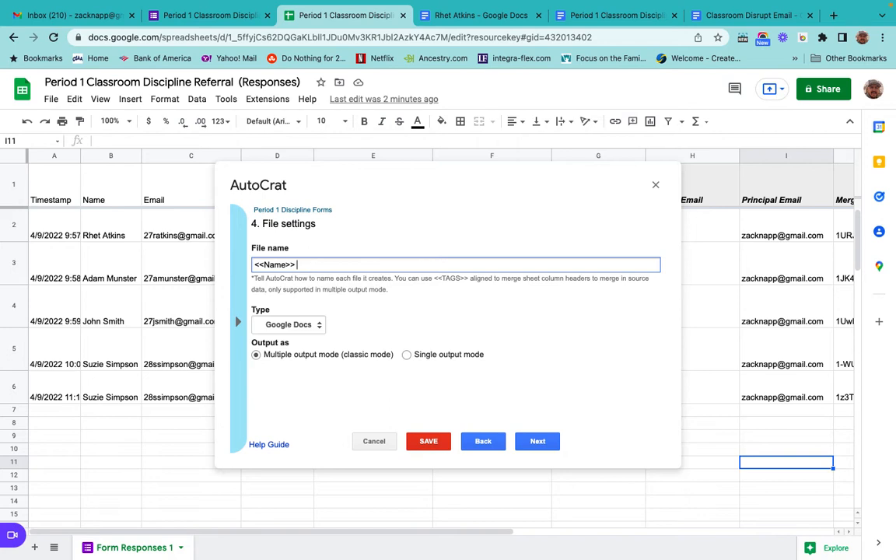
type("<<Timestamp>> Classroom ")
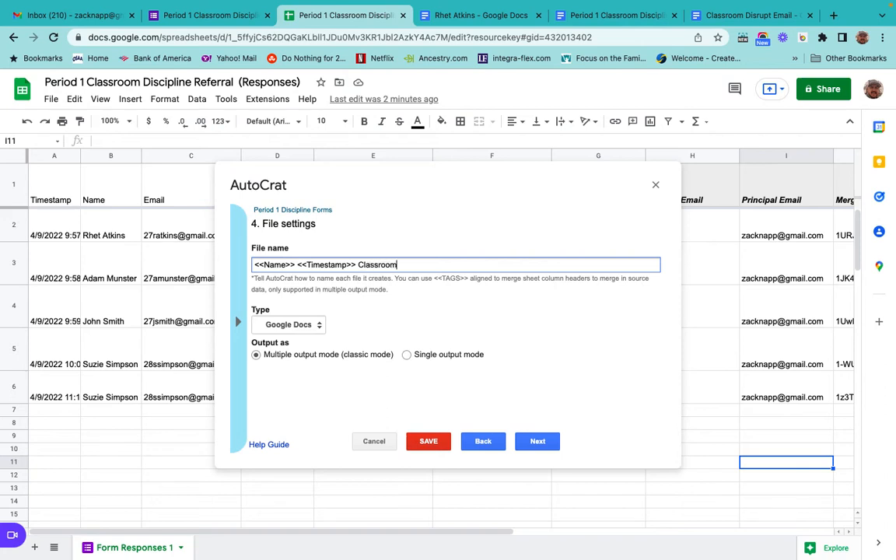
type("Referal")
key("BackSpace")
key("BackSpace")
key("BackSpace")
type("ral")
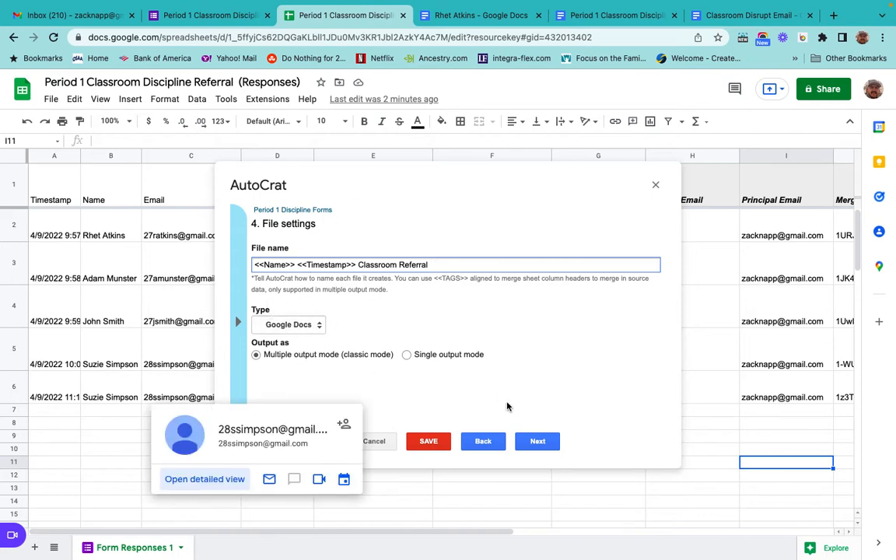
left_click(538, 442)
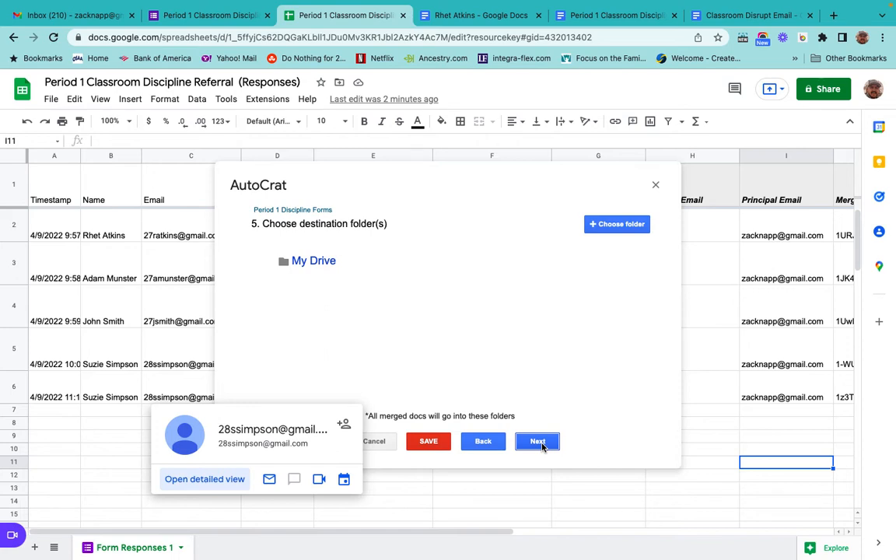
Advance to the sharing settings, enable document sharing, and share as anyone on the internet with this link can VIEW.
left_click(538, 441)
left_click(537, 442)
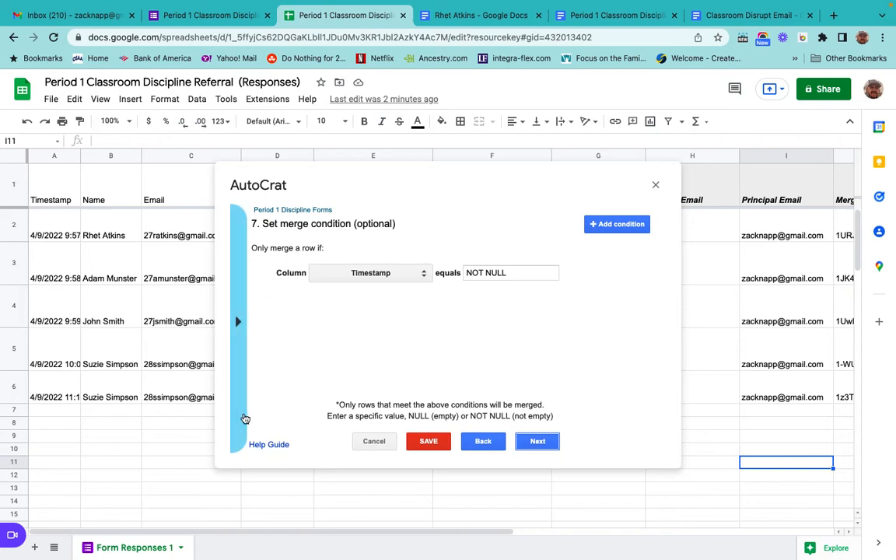
left_click(537, 443)
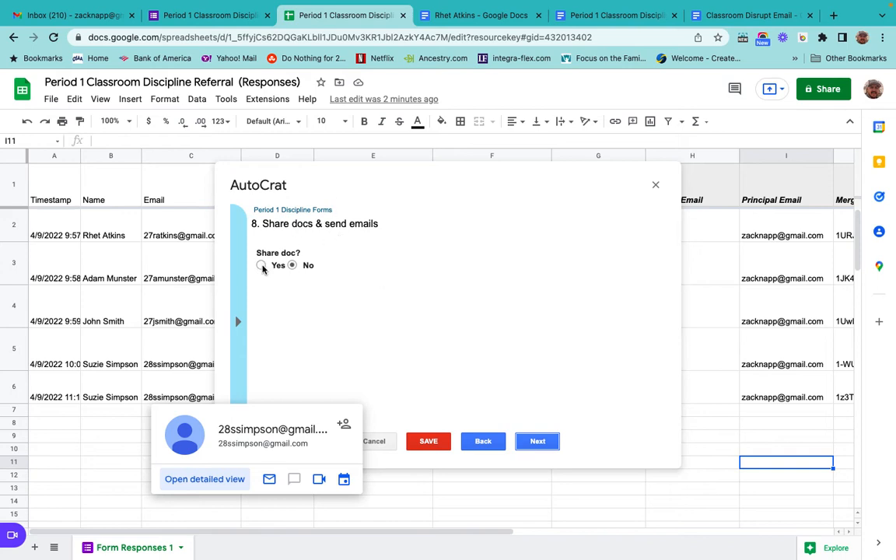
left_click(262, 265)
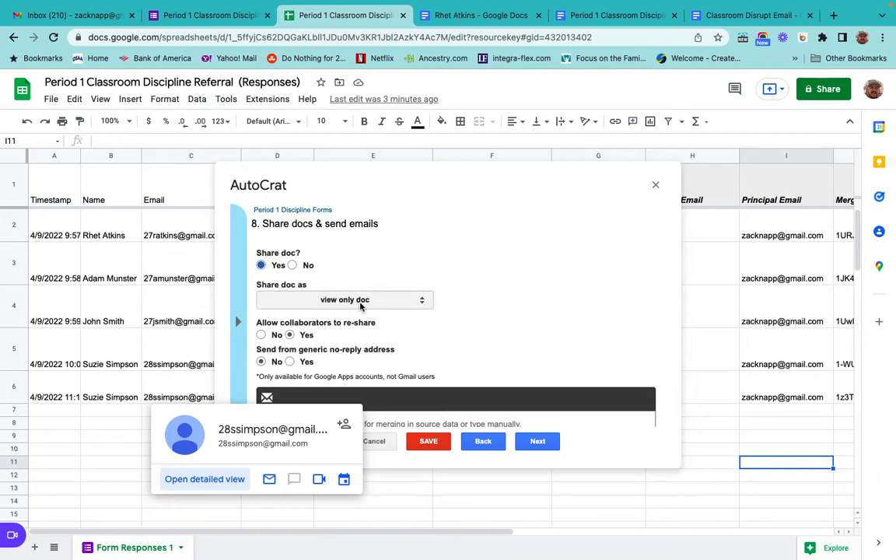
left_click(424, 301)
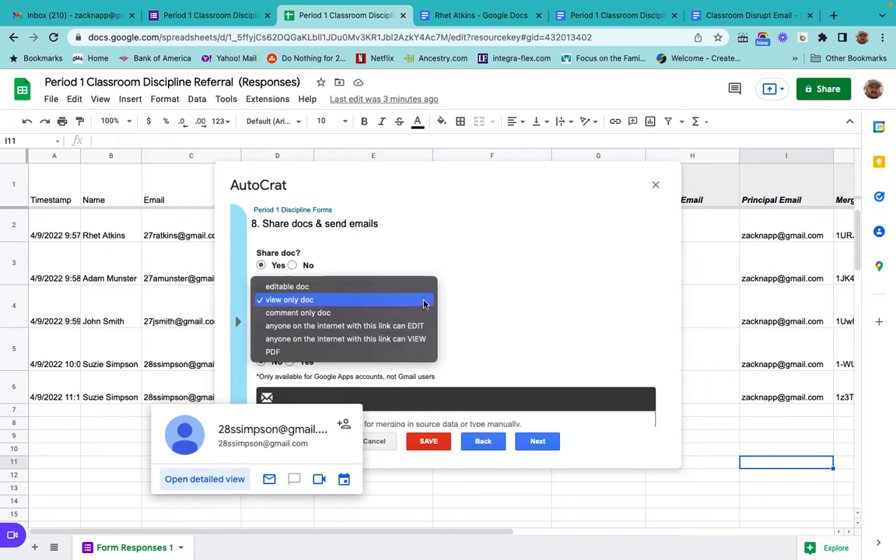
left_click(362, 339)
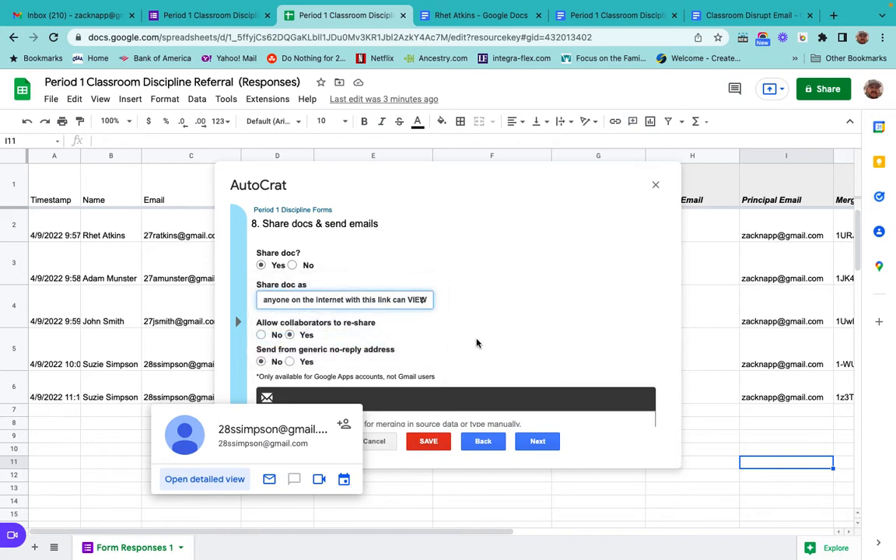
Address the email To <<Principal Email>> and Cc <<Parent Email>> plus the teacher's e-mail address.
scroll(476, 342, "down", 2)
scroll(389, 339, "down", 1)
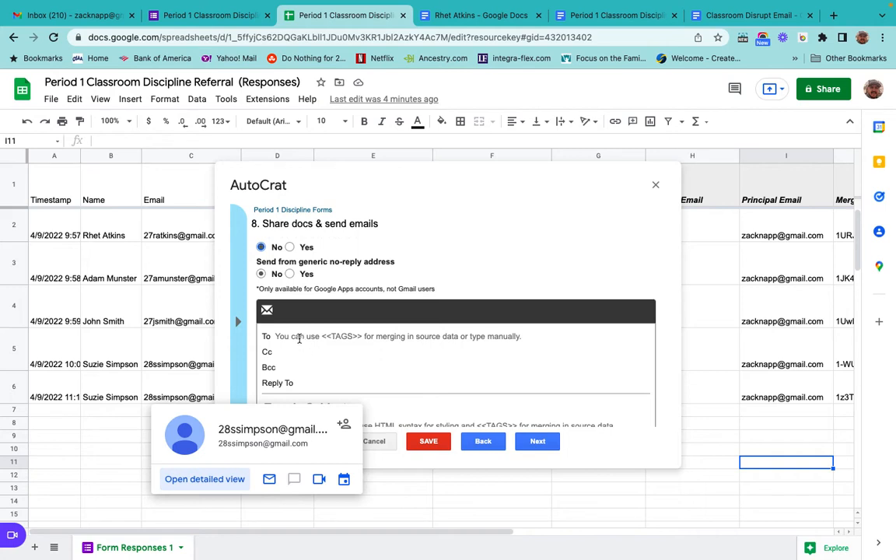
left_click(299, 336)
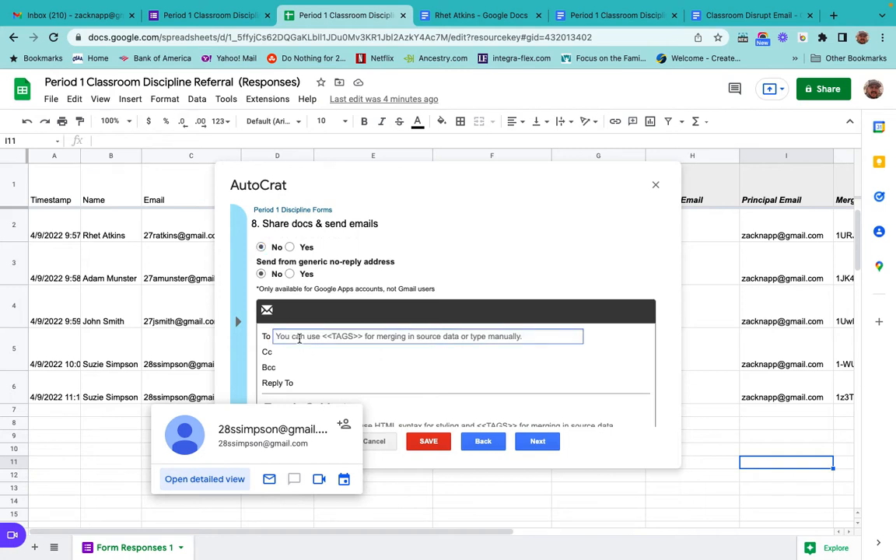
type("<<Principal")
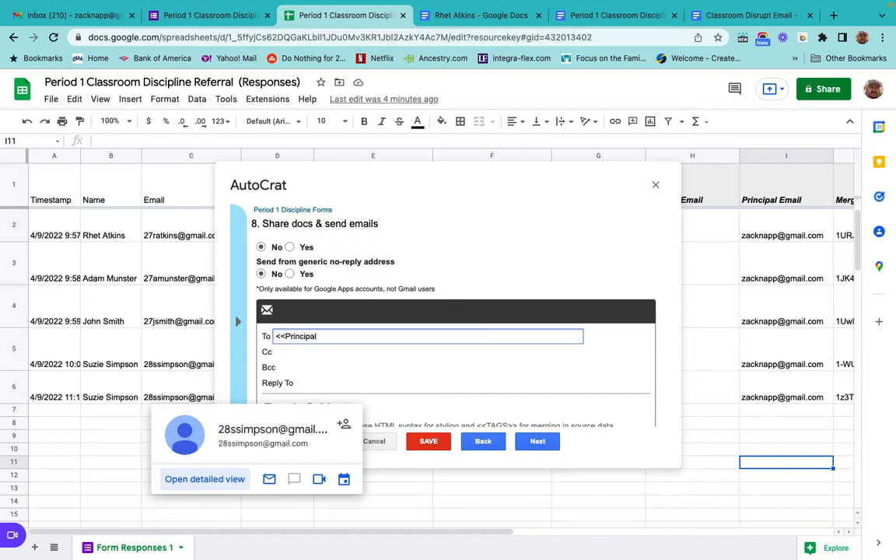
type(" Email>>")
left_click(291, 353)
type("<<")
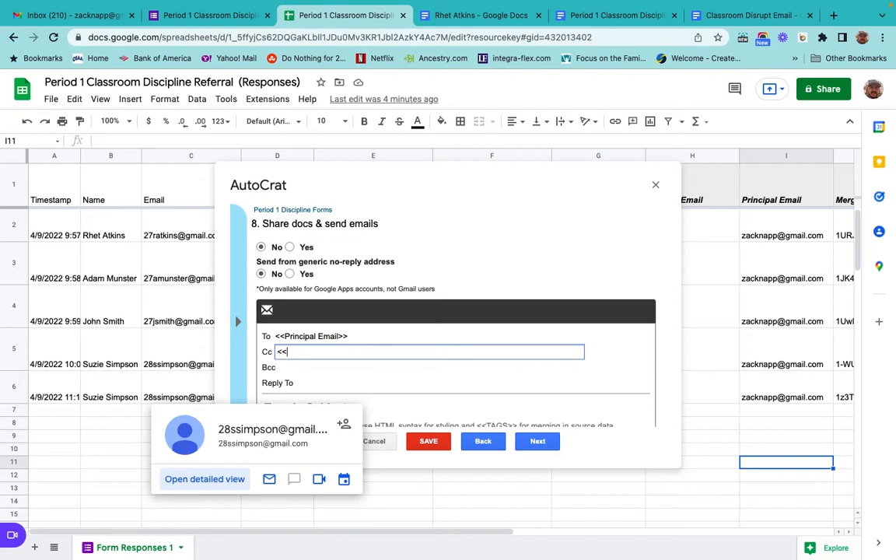
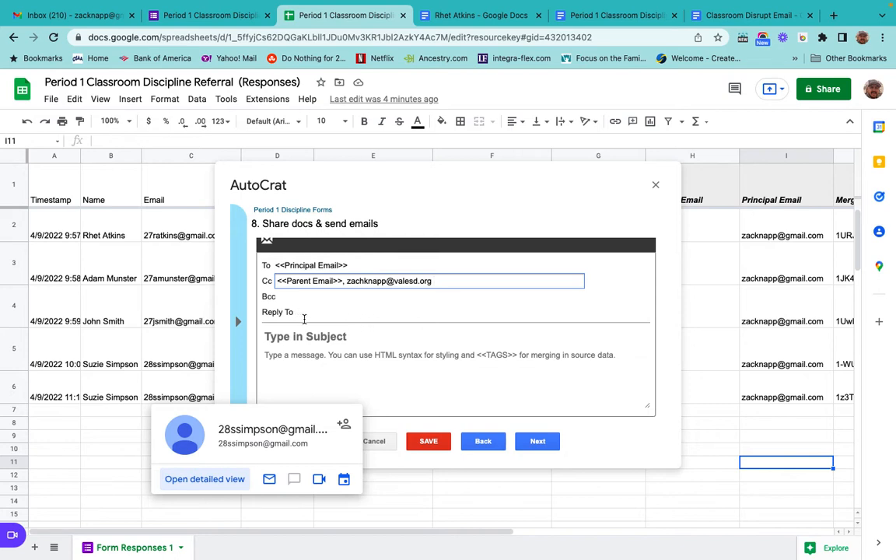
Set the Reply To field to the teacher's e-mail address.
left_click(312, 313)
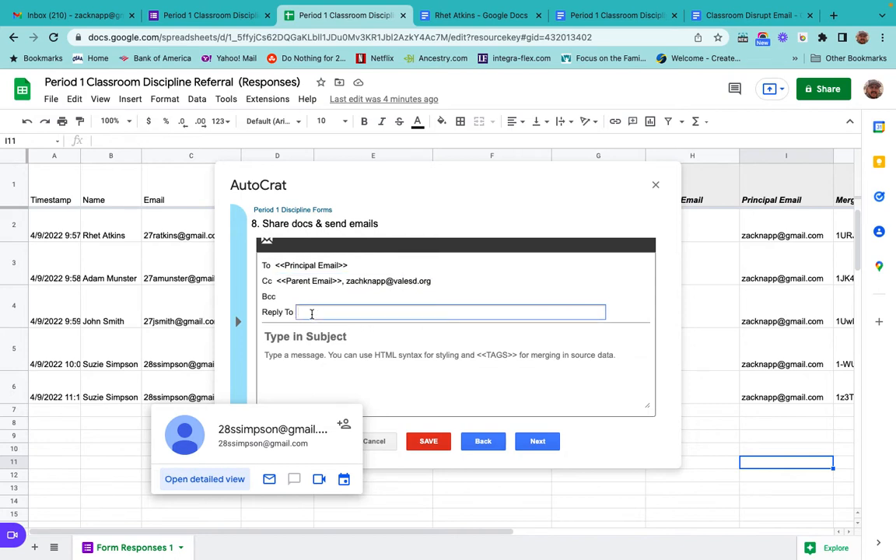
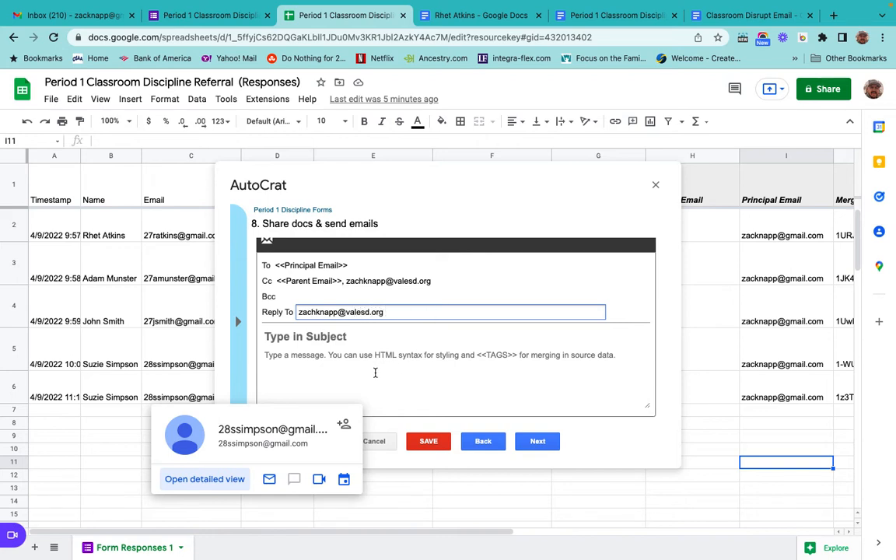
left_click(338, 370)
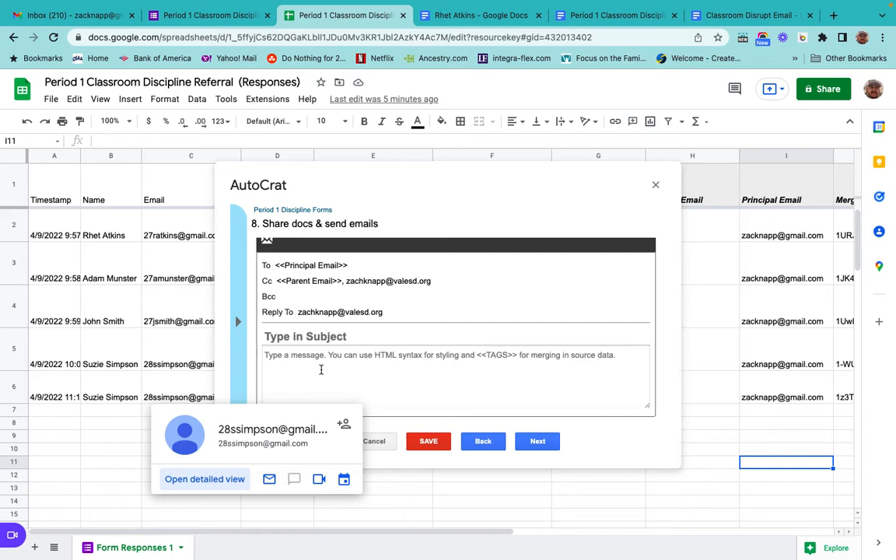
Enter the email subject <<Name>> Classroom Disruption <<Timestamp>>.
left_click(282, 336)
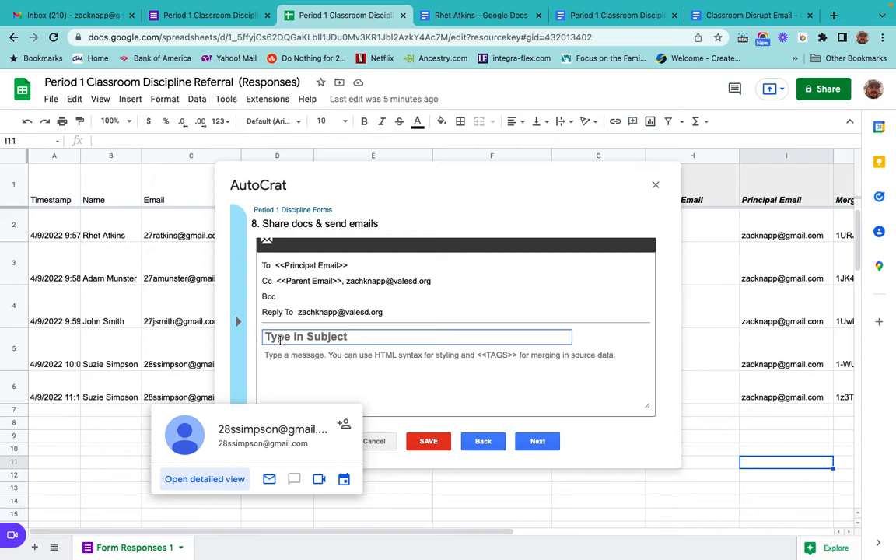
type("<<")
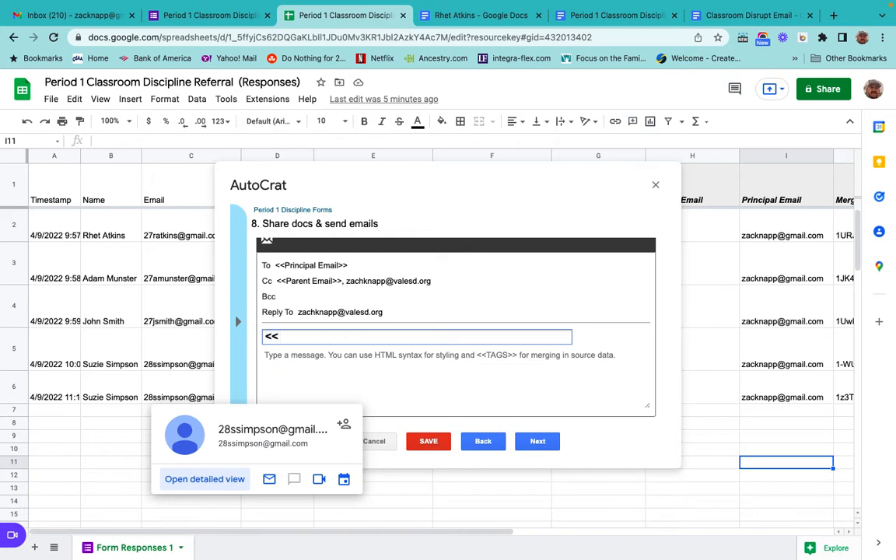
type("Name>> Classro")
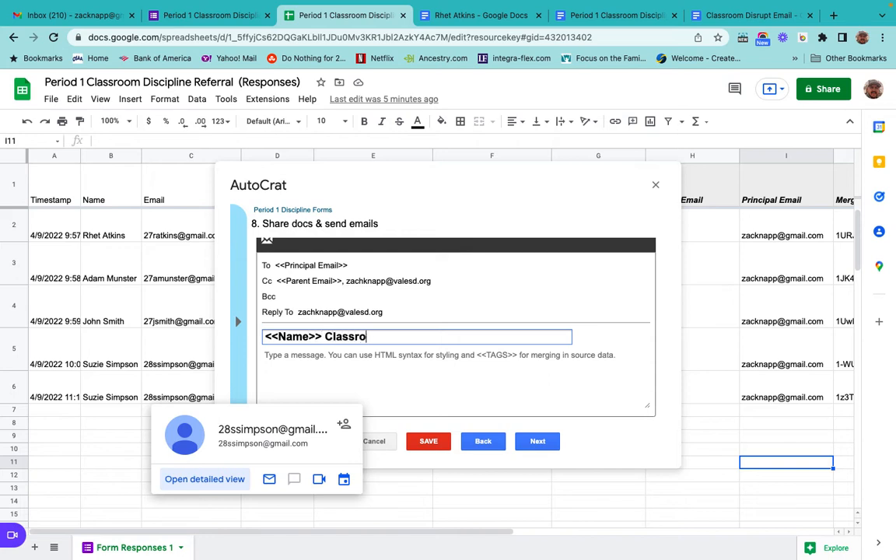
type("om Disrupti")
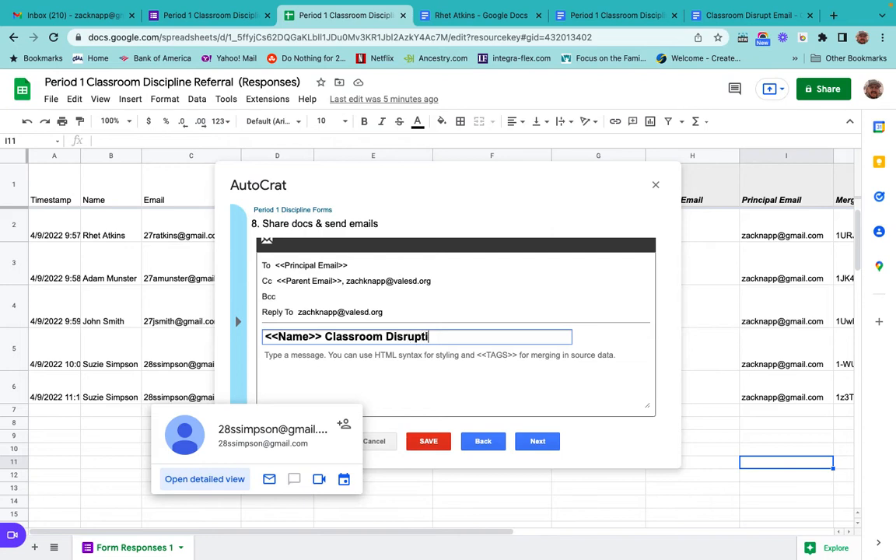
type("on <<Timesta")
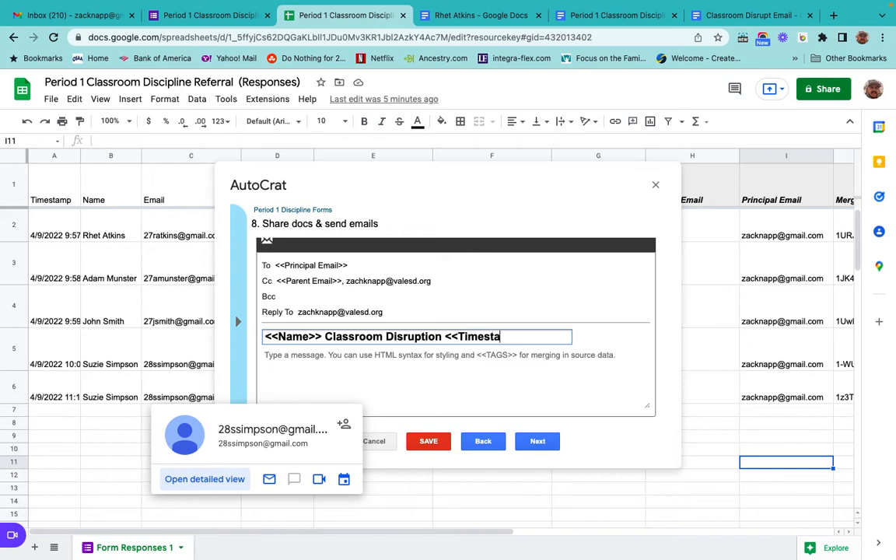
type("mp>>")
Copy the Classroom Disrupt Email document's text and paste it into the Autocrat email message body.
left_click(265, 358)
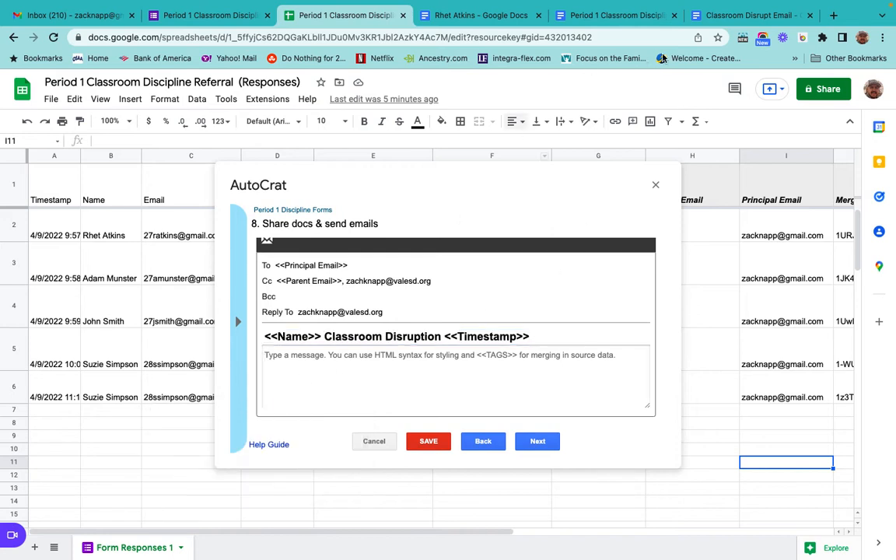
left_click(743, 15)
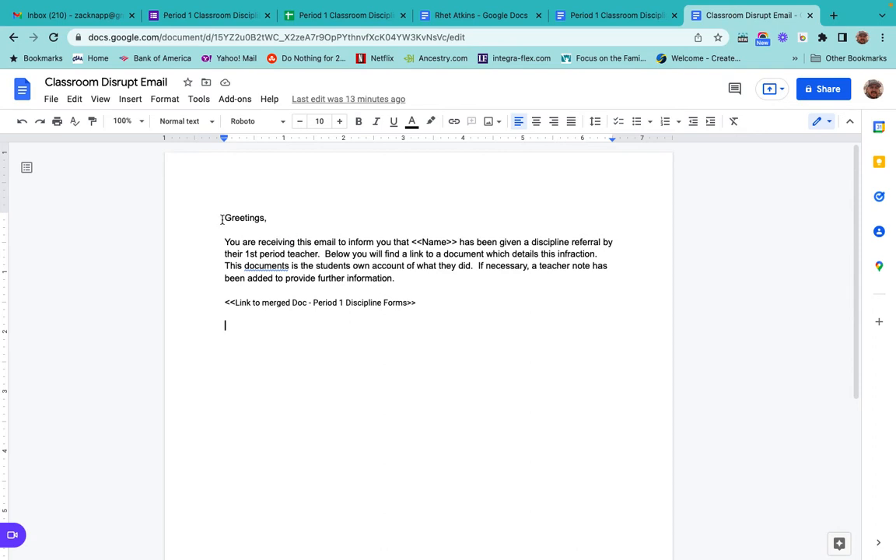
left_click_drag(223, 219, 444, 301)
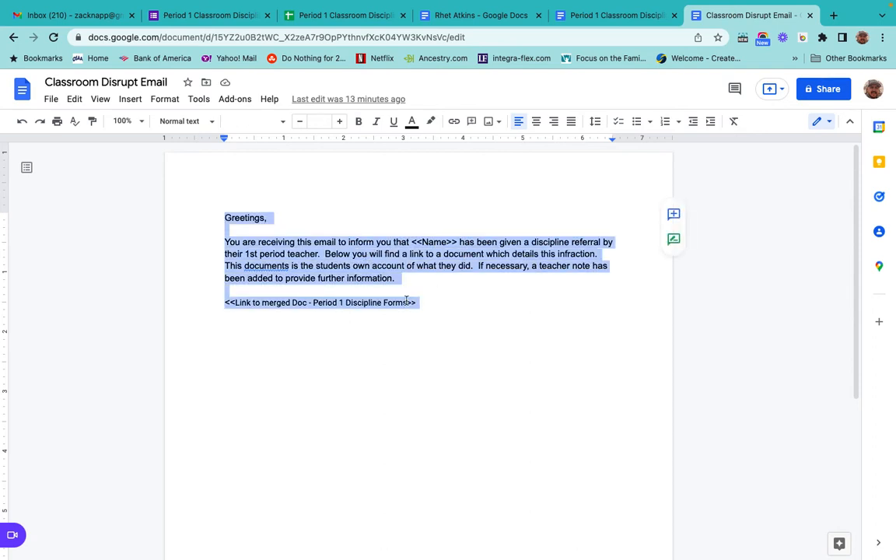
left_click(327, 15)
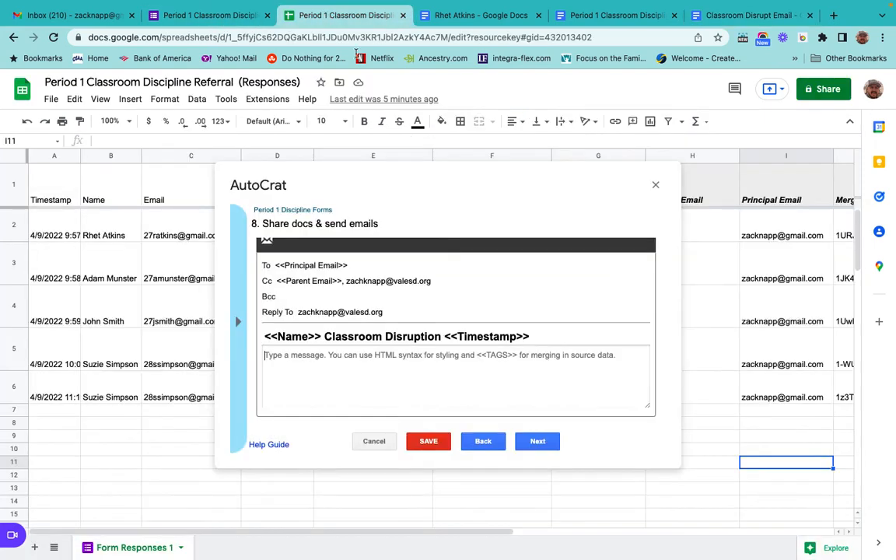
left_click(272, 355)
key("ctrl+v")
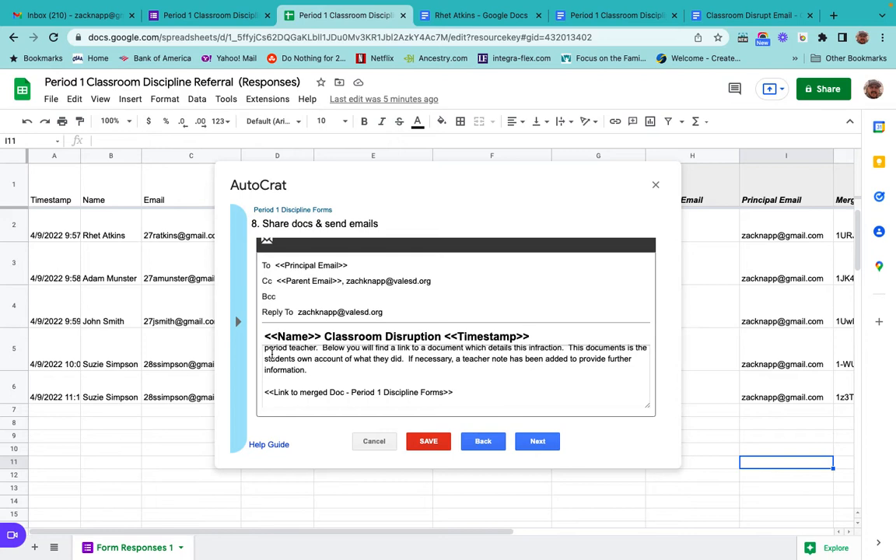
Advance past the email step to the job triggers and save the Autocrat merge job.
scroll(323, 380, "up", 3)
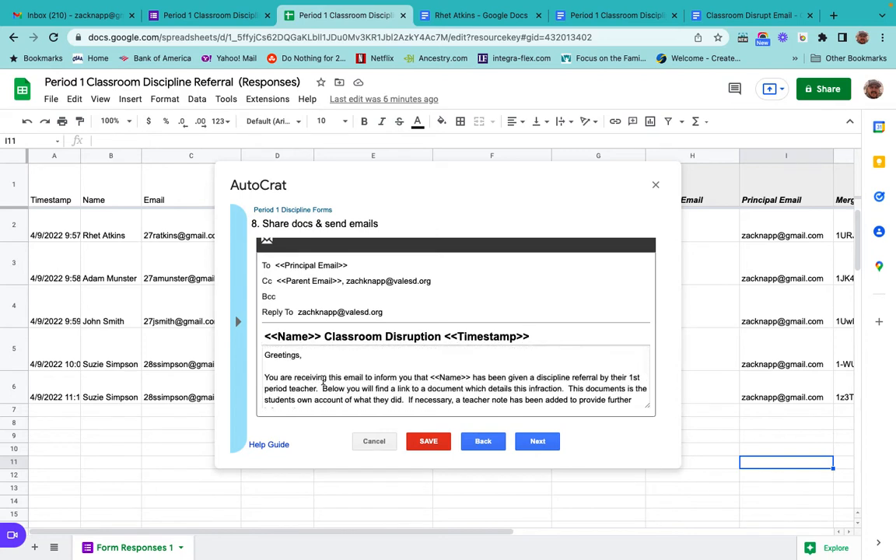
scroll(371, 377, "down", 1)
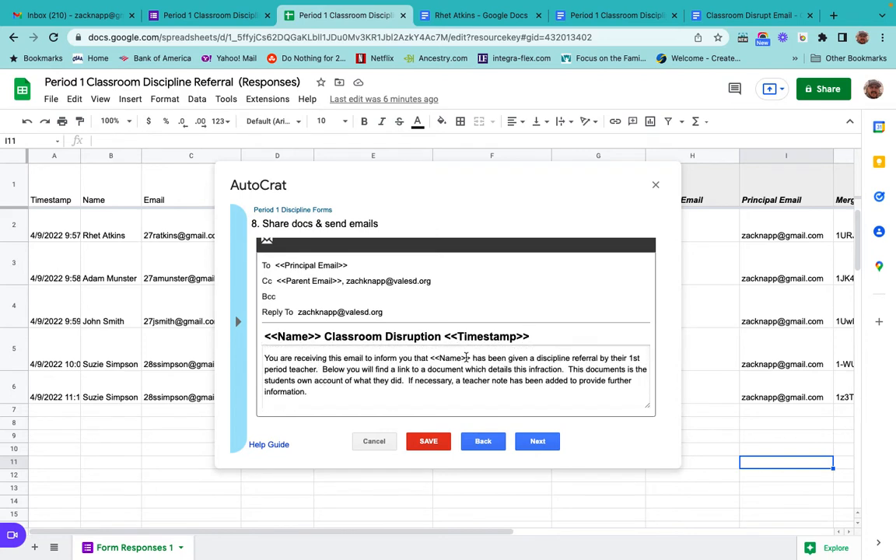
scroll(393, 382, "down", 1)
scroll(394, 383, "down", 2)
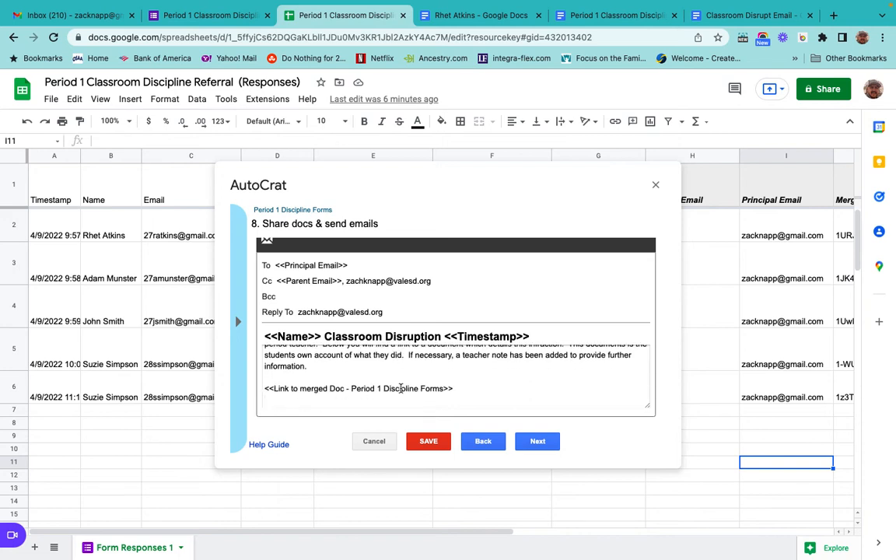
scroll(366, 373, "up", 4)
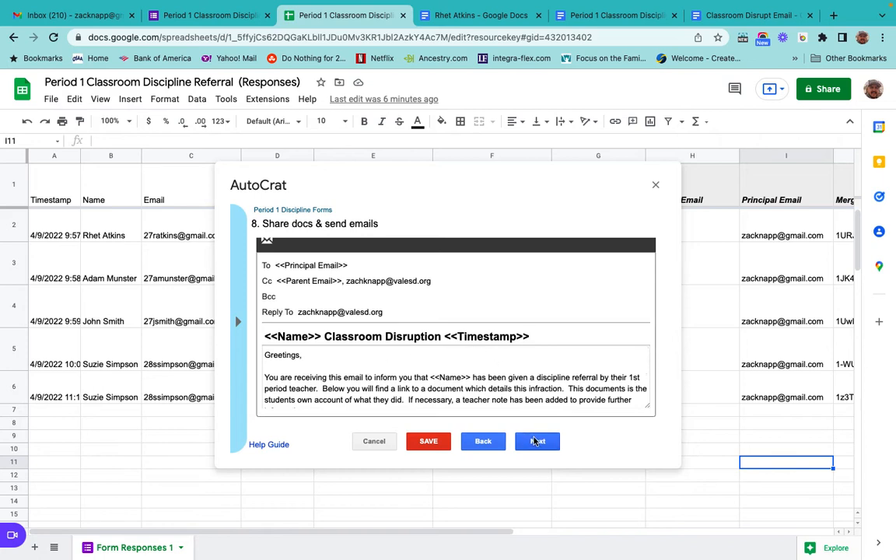
left_click(536, 441)
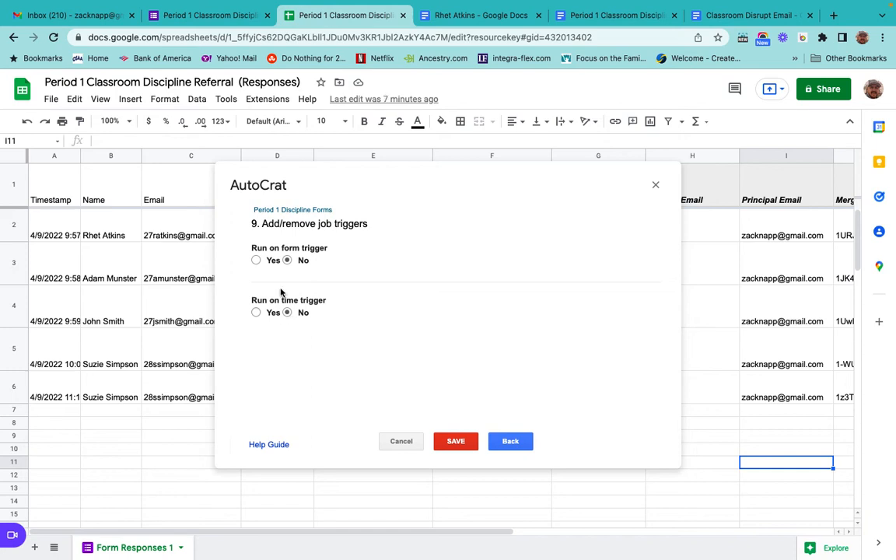
left_click(456, 441)
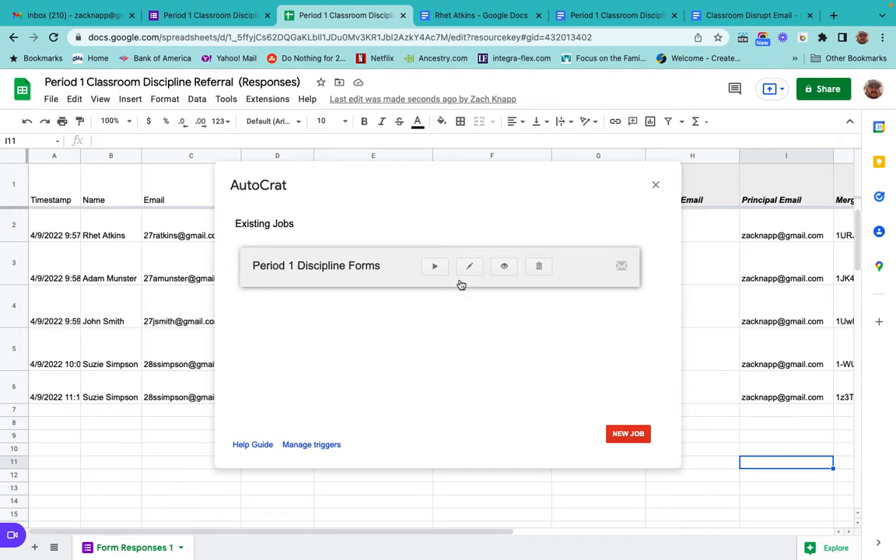
Open the live form preview and choose a student's name, their email, and the rule Follow Directions Quickly.
left_click(253, 16)
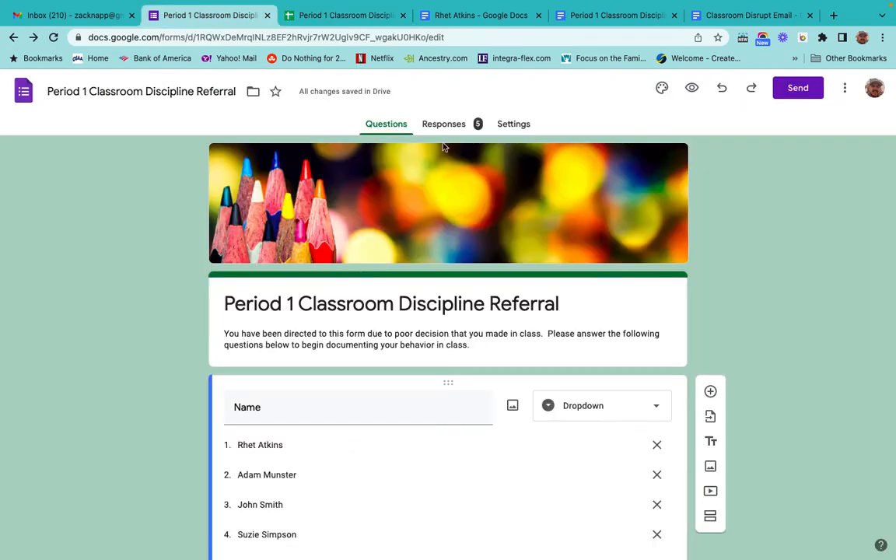
left_click(691, 88)
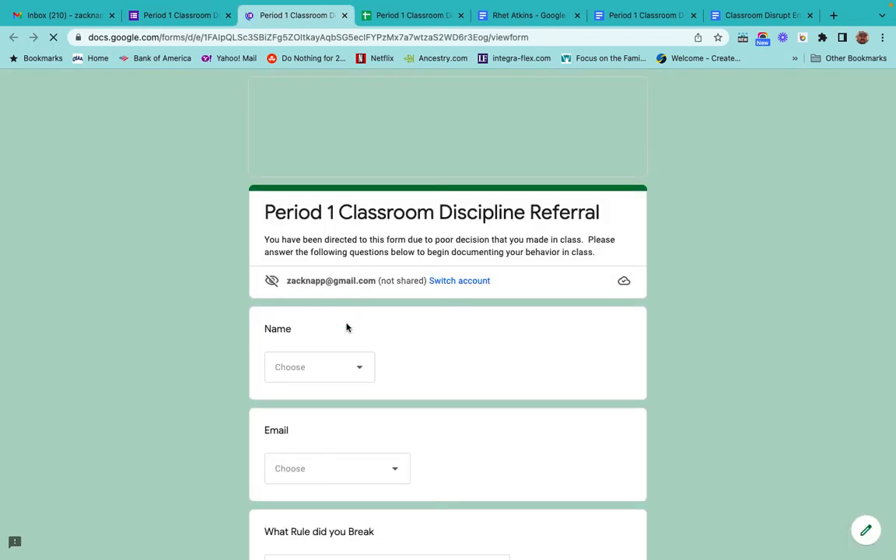
left_click(360, 367)
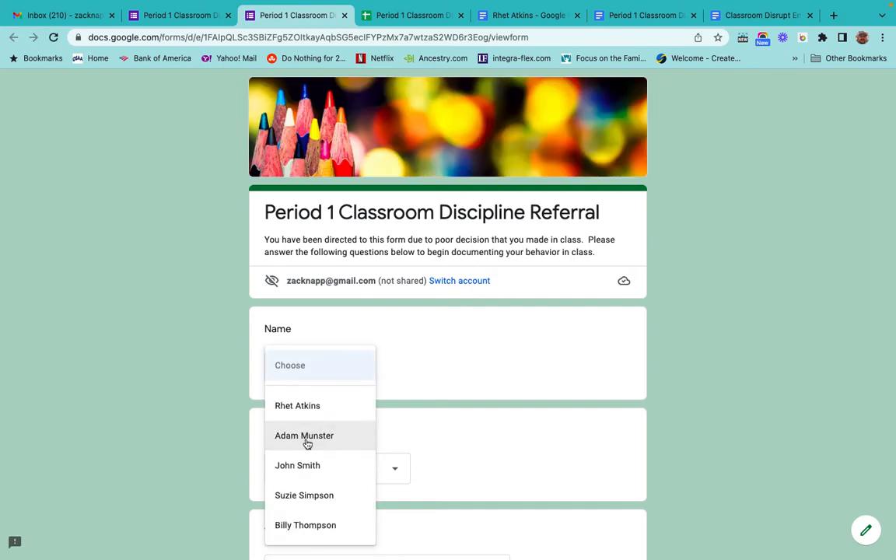
left_click(306, 439)
scroll(394, 302, "down", 3)
left_click(357, 256)
left_click(315, 336)
scroll(494, 316, "down", 1)
left_click(494, 315)
left_click(344, 361)
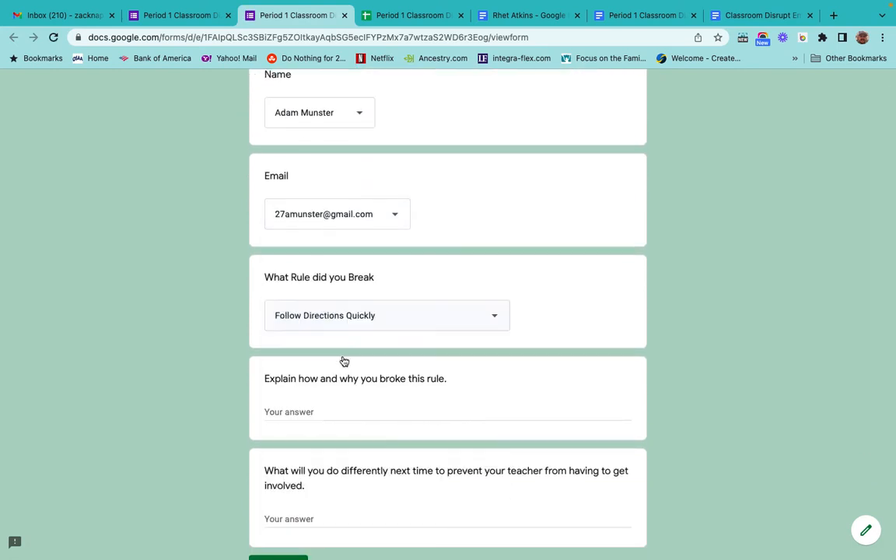
Answer the two questions with "He couldn't see the board threw things hair." and "Sit with a clear view.", then submit.
scroll(292, 306, "down", 2)
left_click(292, 306)
type("He coul")
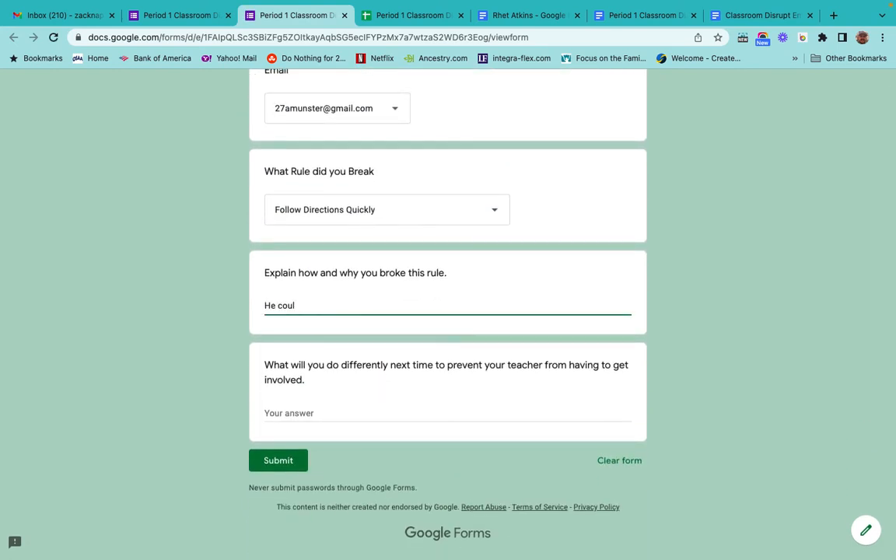
type("dn't see the board threw things hair.")
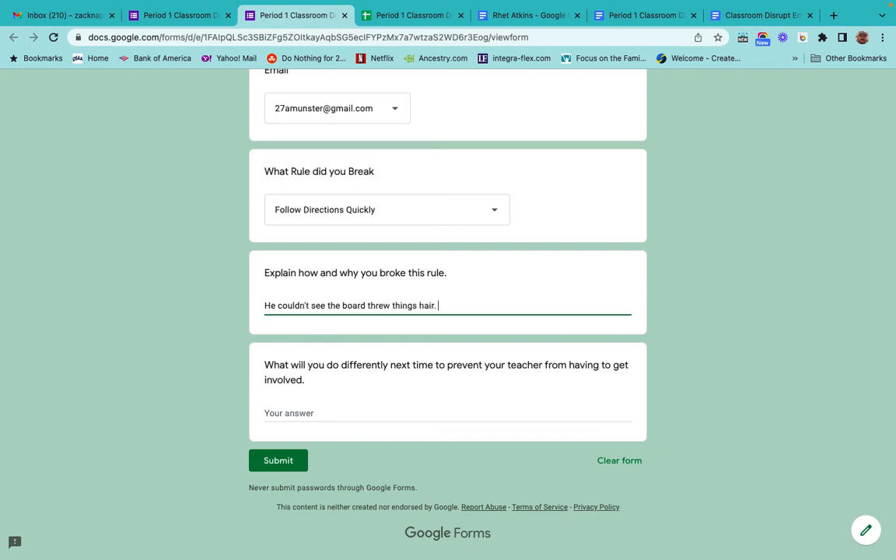
left_click(288, 415)
type("STa")
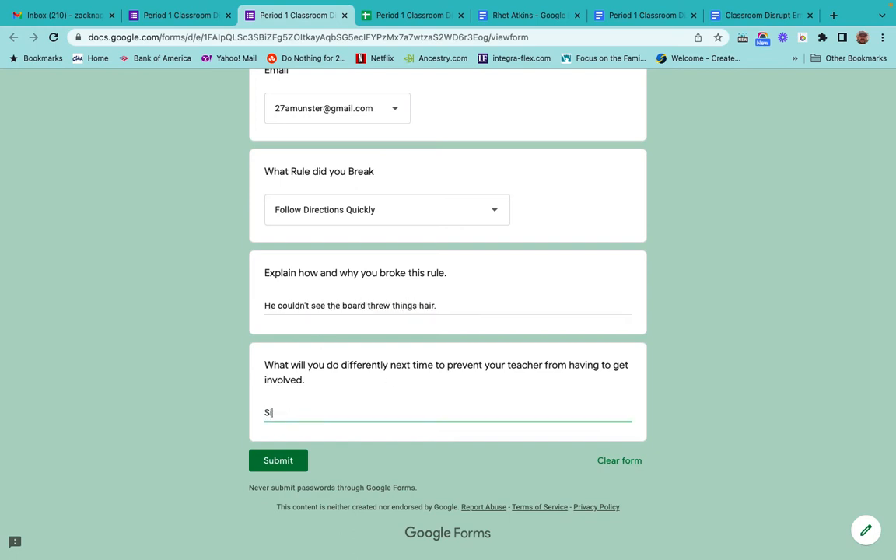
type("t with a clear view.")
left_click(277, 463)
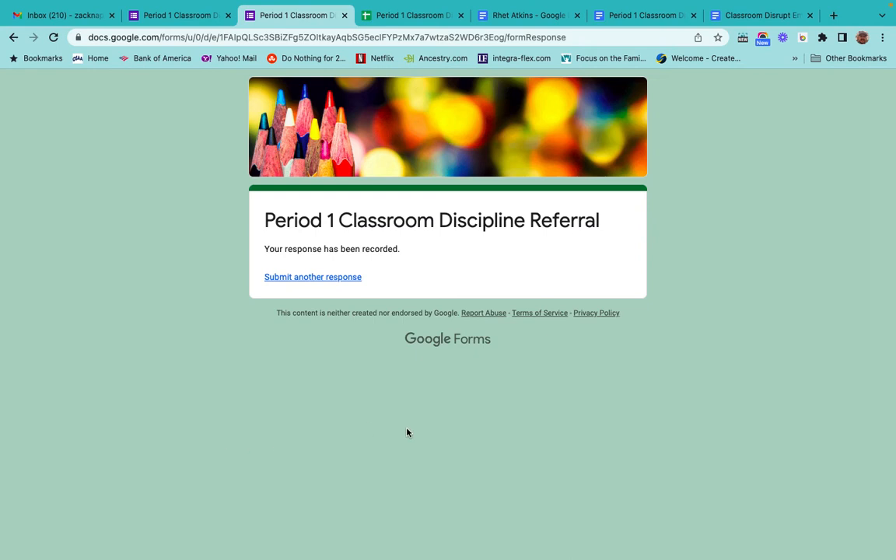
Return to the responses spreadsheet and close the AutoCrat dialog.
left_click(394, 17)
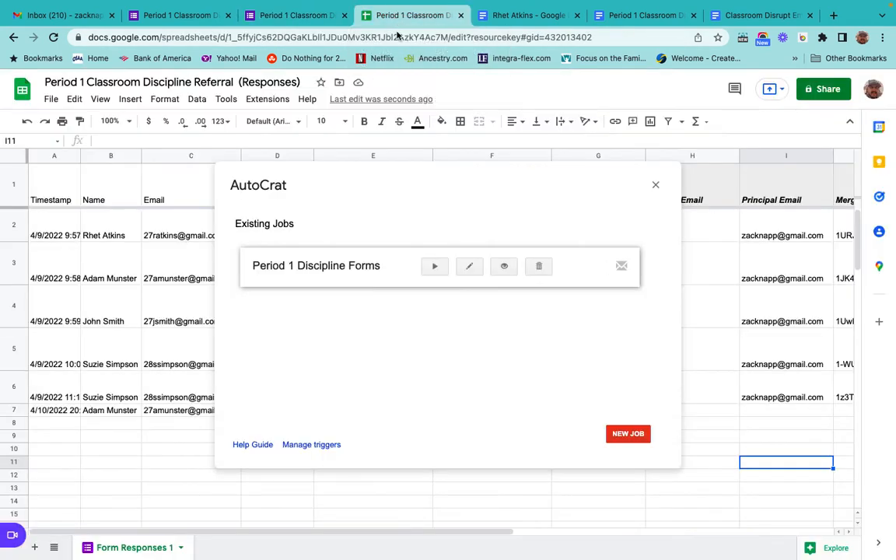
left_click(127, 462)
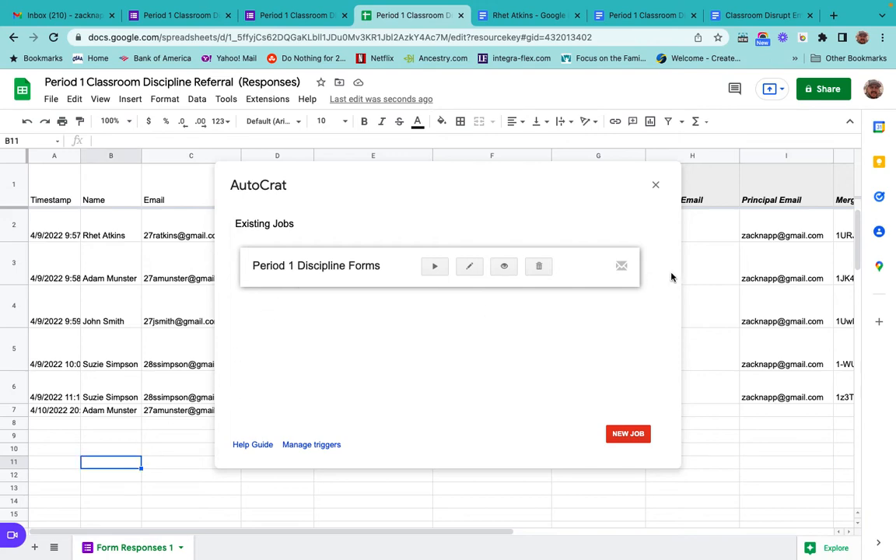
left_click(656, 188)
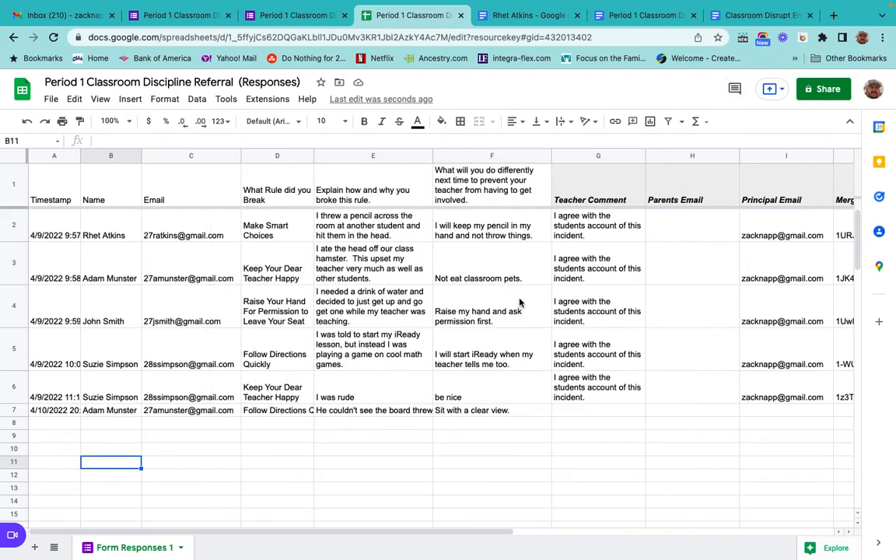
Select rows 2 through 7 and set their text wrapping to wrap.
left_click(10, 411)
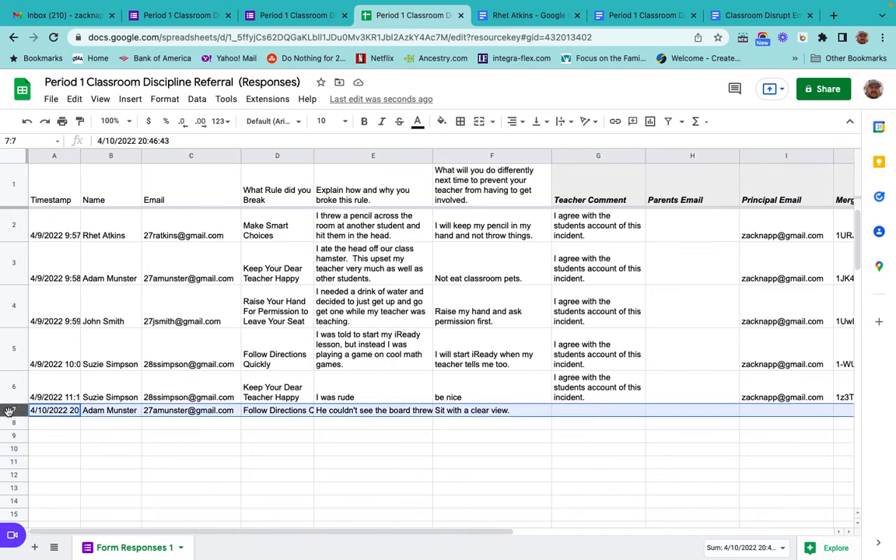
left_click_drag(13, 219, 14, 410)
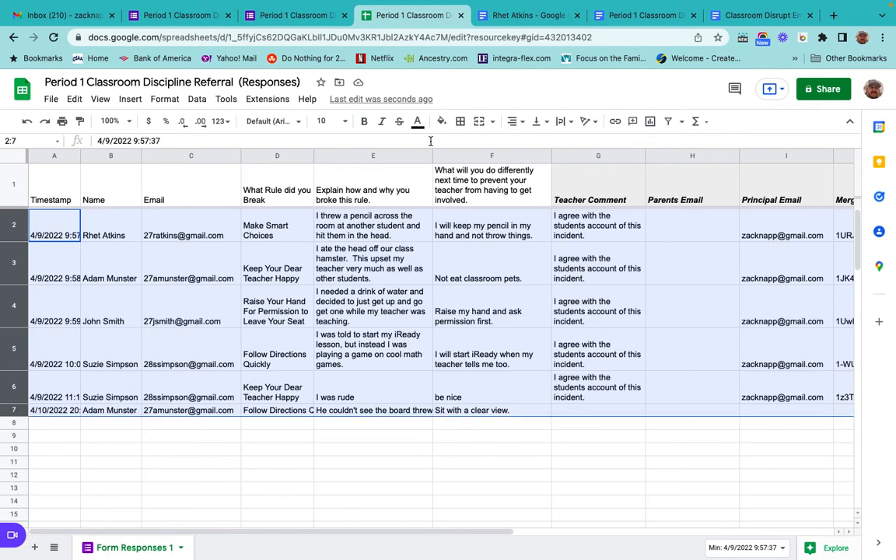
left_click(561, 122)
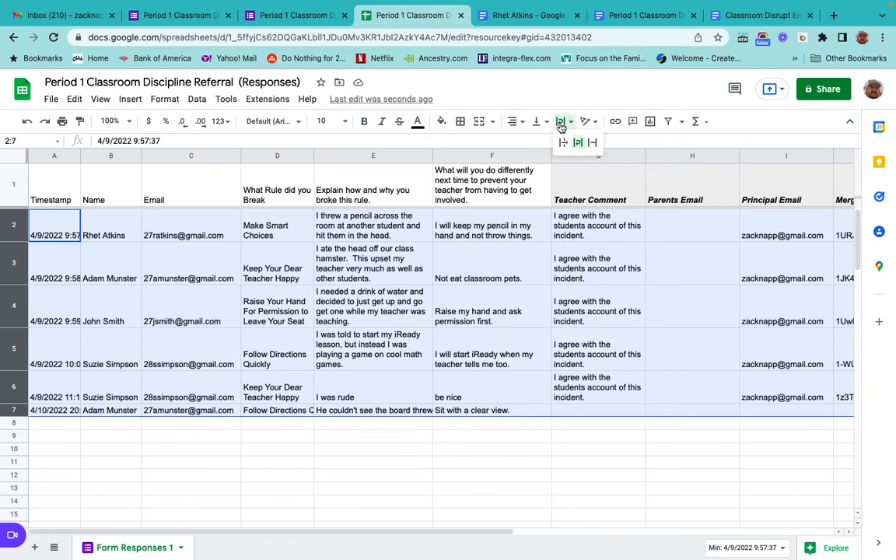
left_click(578, 142)
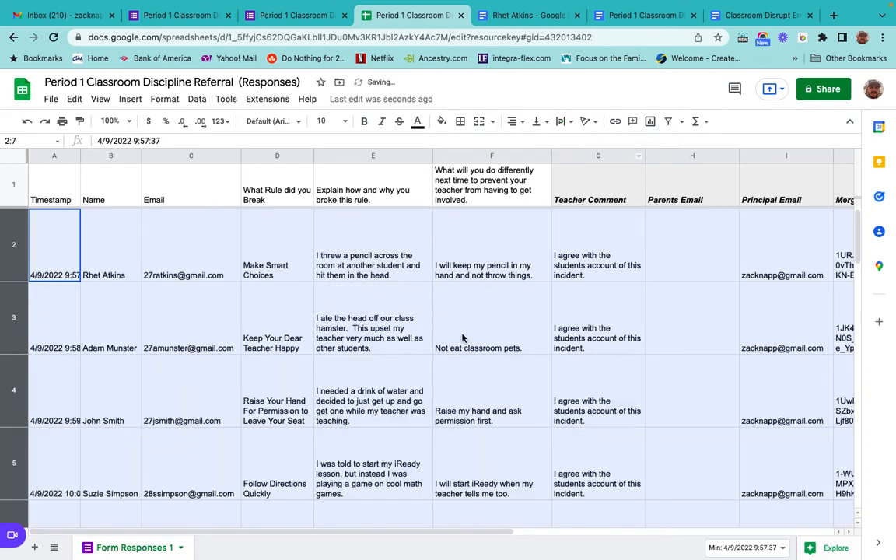
Fill the Teacher Comment down from row 6 into the new response in row 7.
scroll(462, 338, "down", 5)
scroll(462, 337, "up", 3)
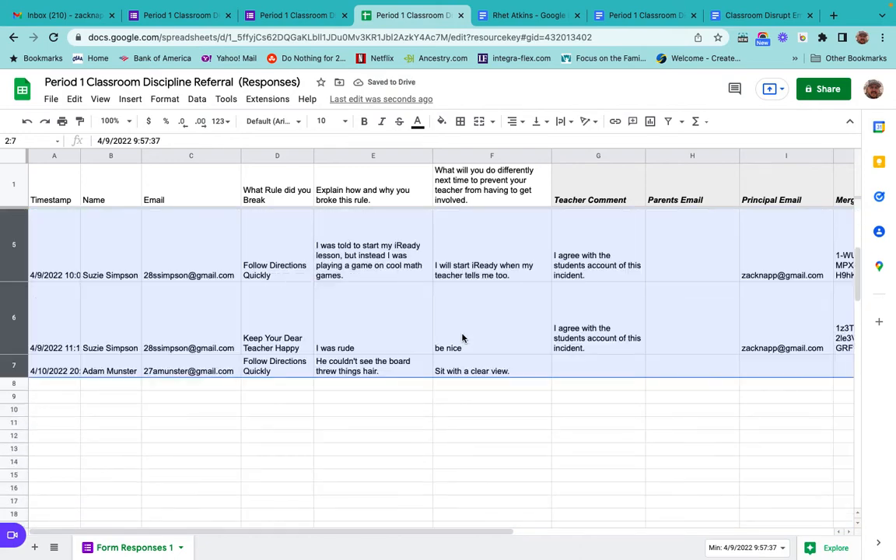
left_click(318, 423)
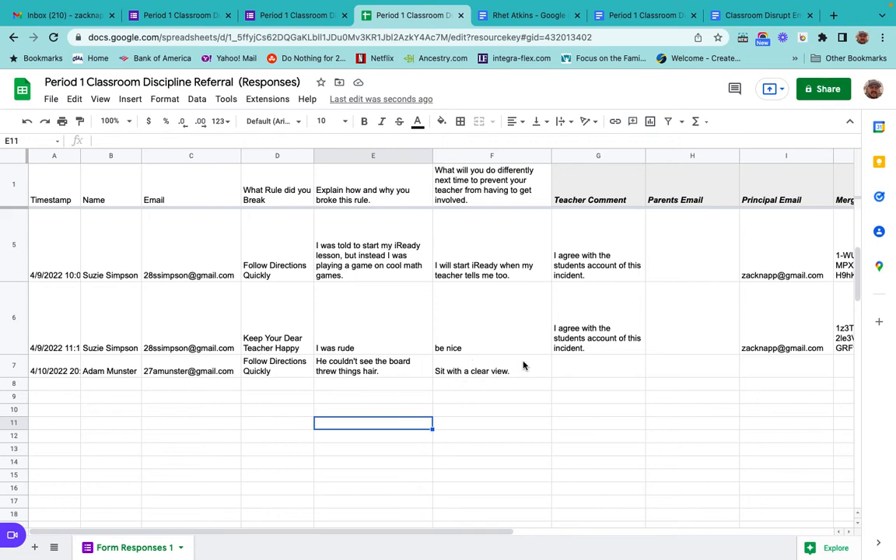
left_click_drag(576, 344, 580, 370)
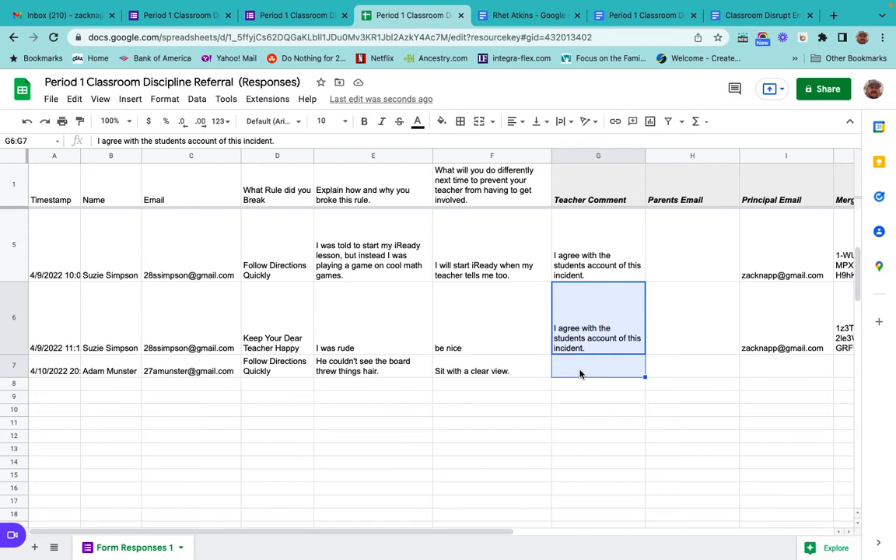
key("ctrl+d")
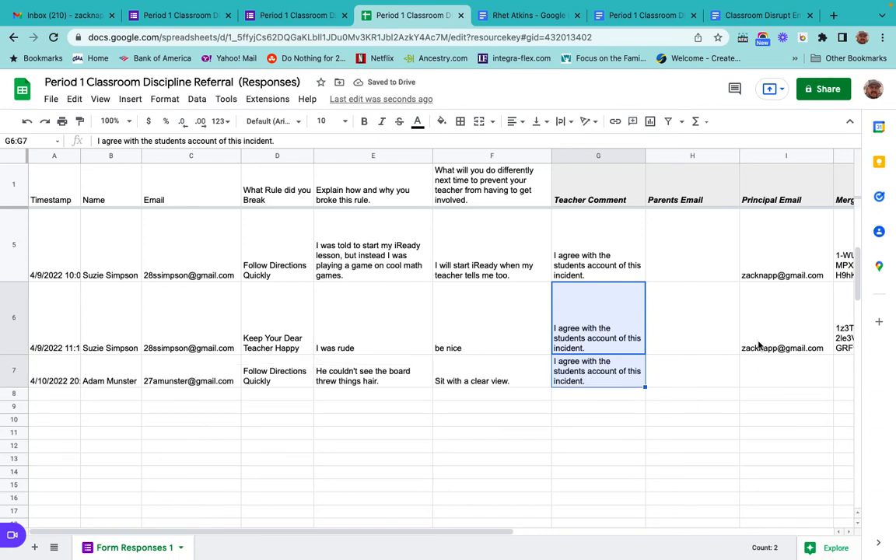
Fill the Principal Email down from row 6 into row 7.
mouse_move(759, 346)
left_click_drag(768, 343, 767, 377)
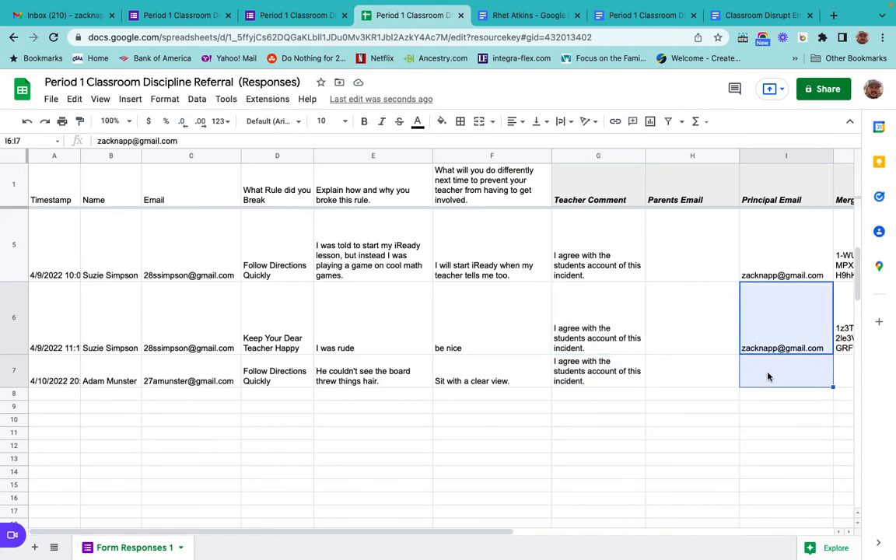
key("ctrl+d")
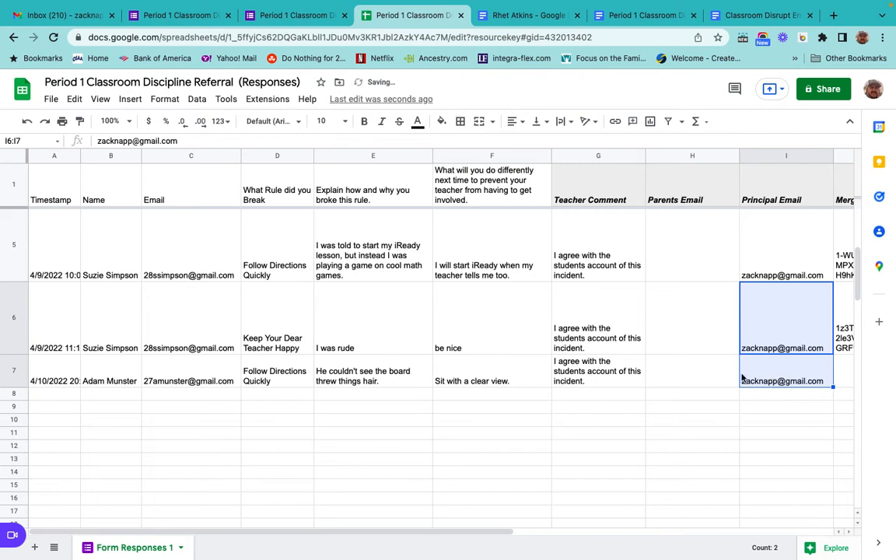
Examine the merge document columns for the new response in row 7.
left_click(668, 377)
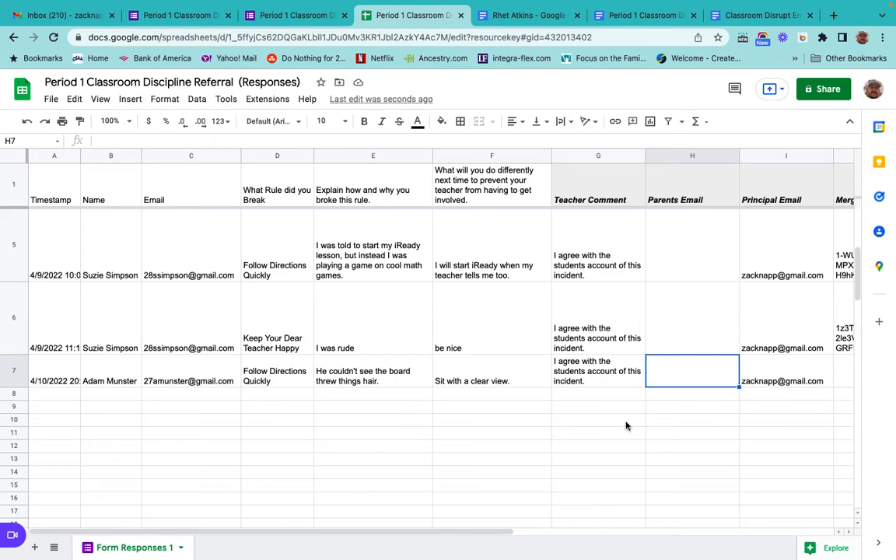
scroll(626, 425, "right", 6)
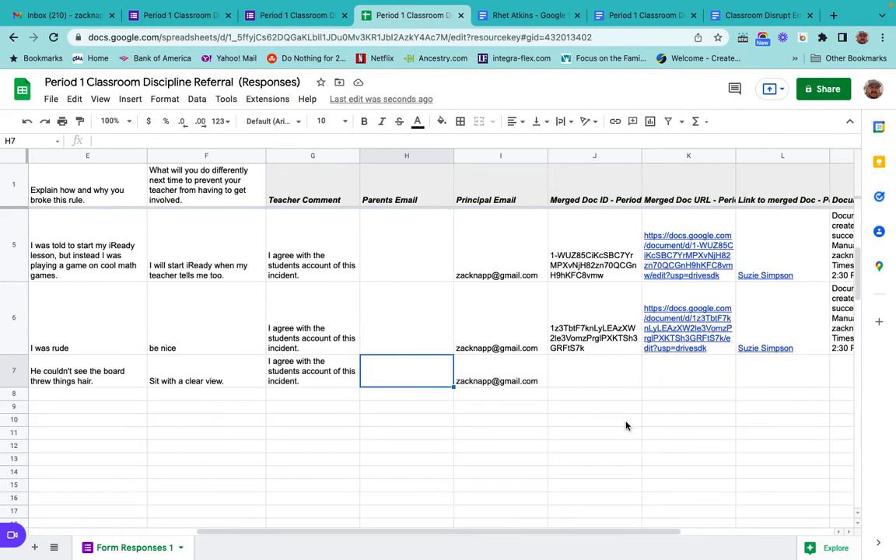
scroll(626, 425, "right", 2)
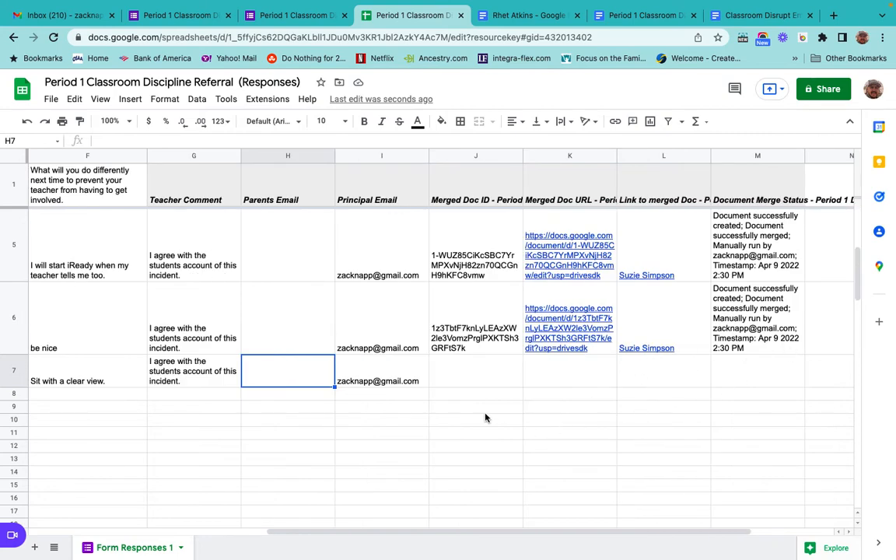
Run the Period 1 Discipline Forms merge job in Autocrat, then close the AutoCrat dialog.
scroll(449, 399, "left", 5)
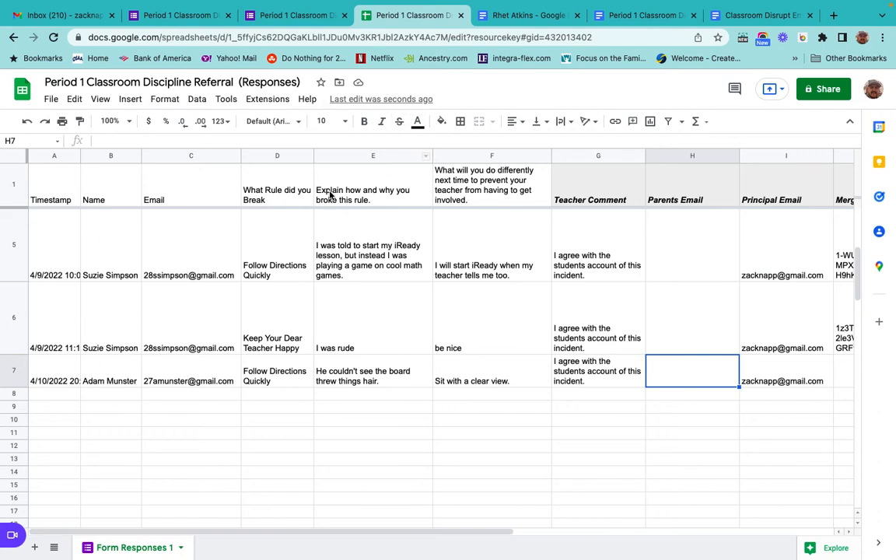
left_click(265, 100)
mouse_move(289, 225)
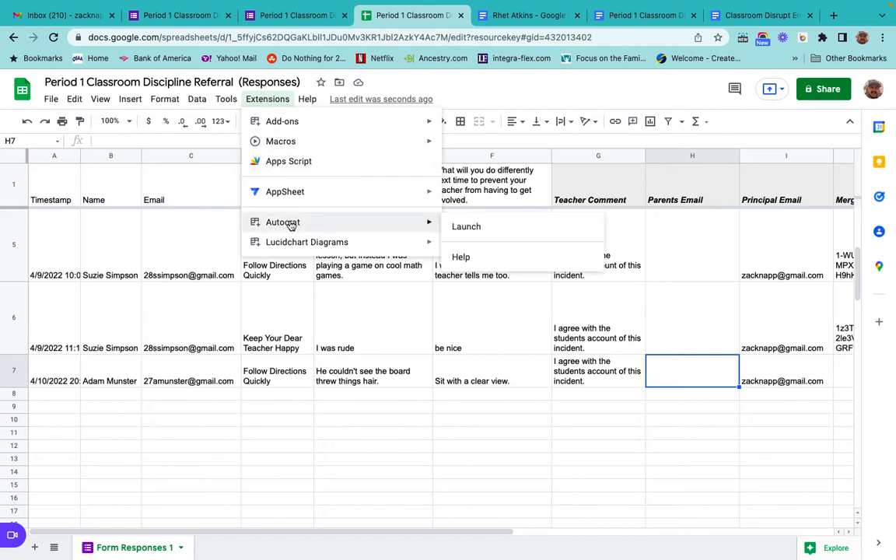
left_click(482, 230)
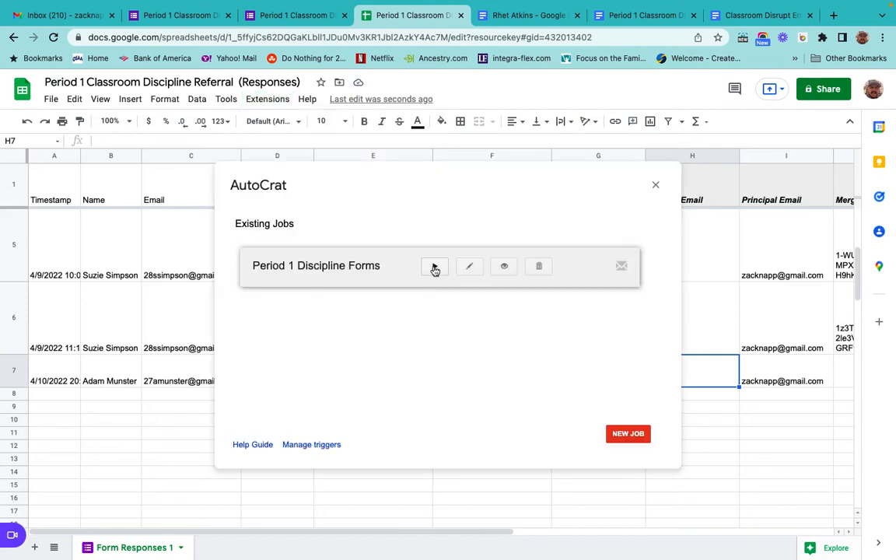
left_click(434, 266)
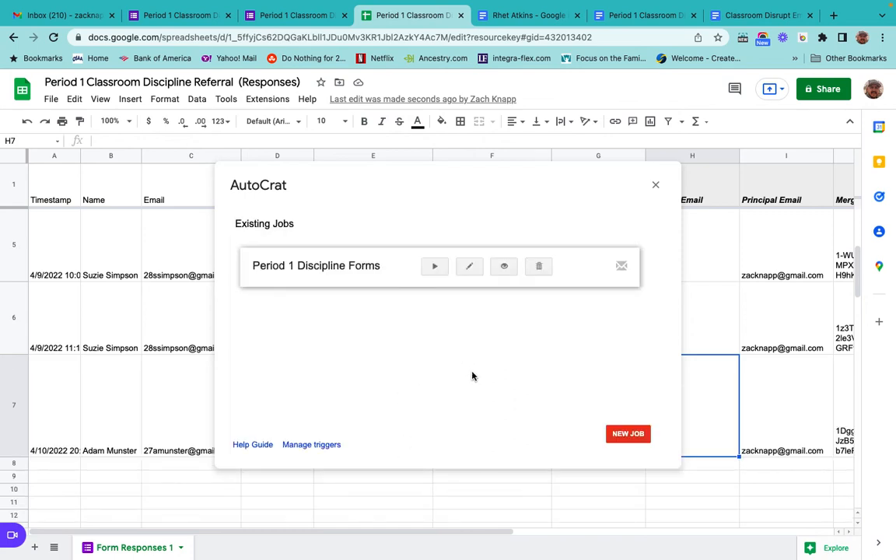
left_click(655, 188)
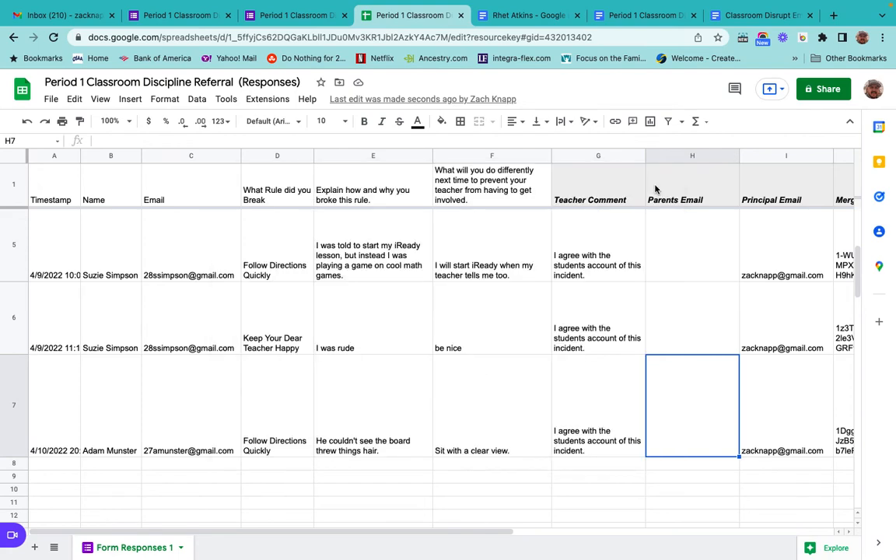
Open the merged referral document linked in row 7 and review its filled-in fields, including Teacher Notes.
scroll(490, 493, "right", 5)
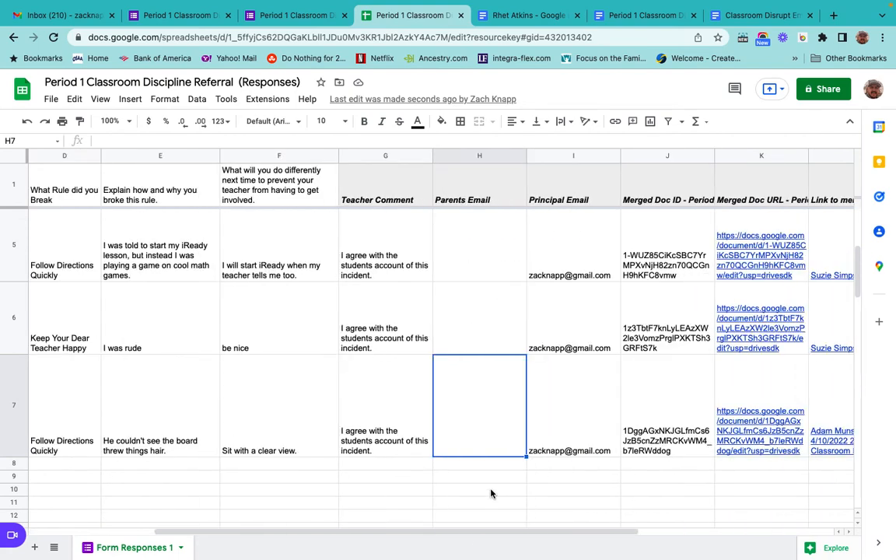
scroll(490, 493, "right", 4)
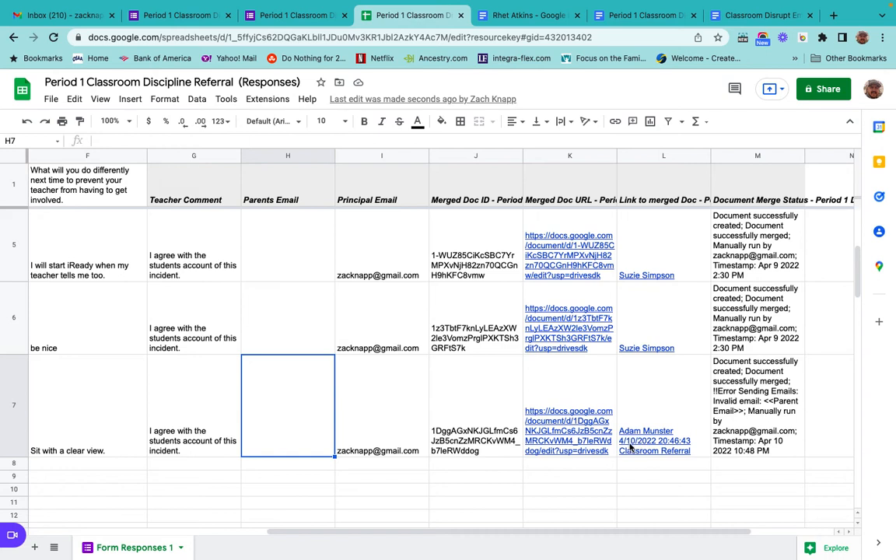
mouse_move(658, 450)
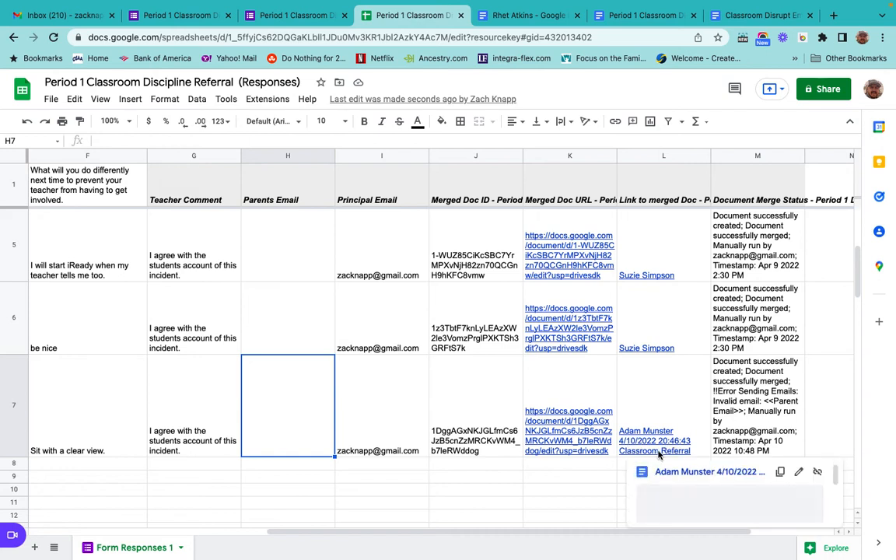
left_click(694, 474)
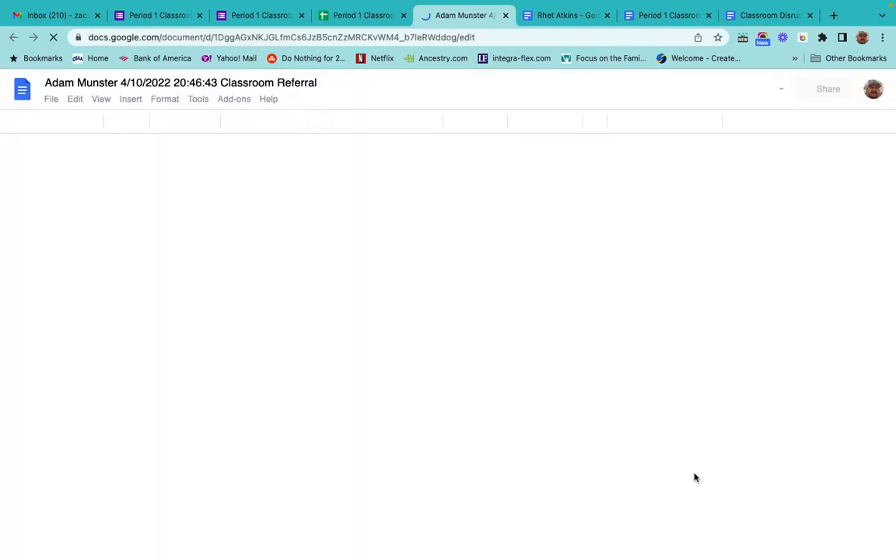
scroll(441, 419, "down", 3)
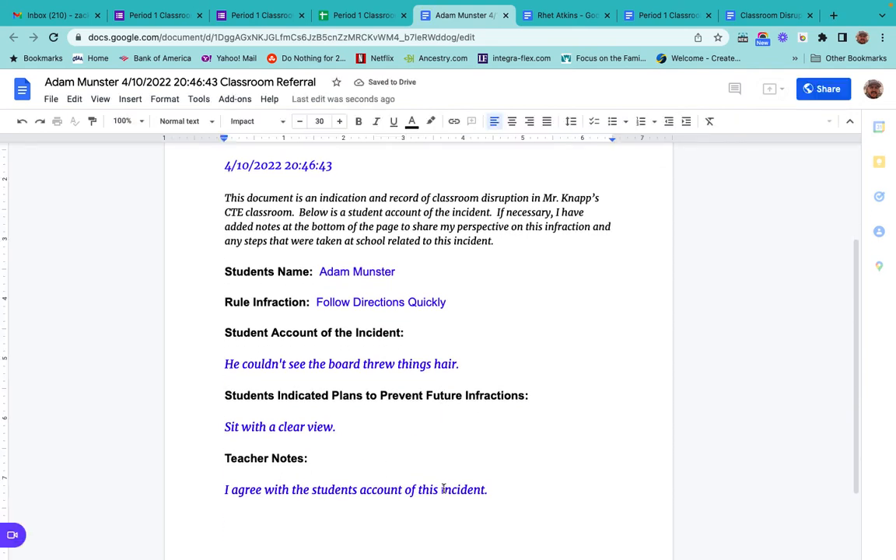
scroll(346, 383, "up", 4)
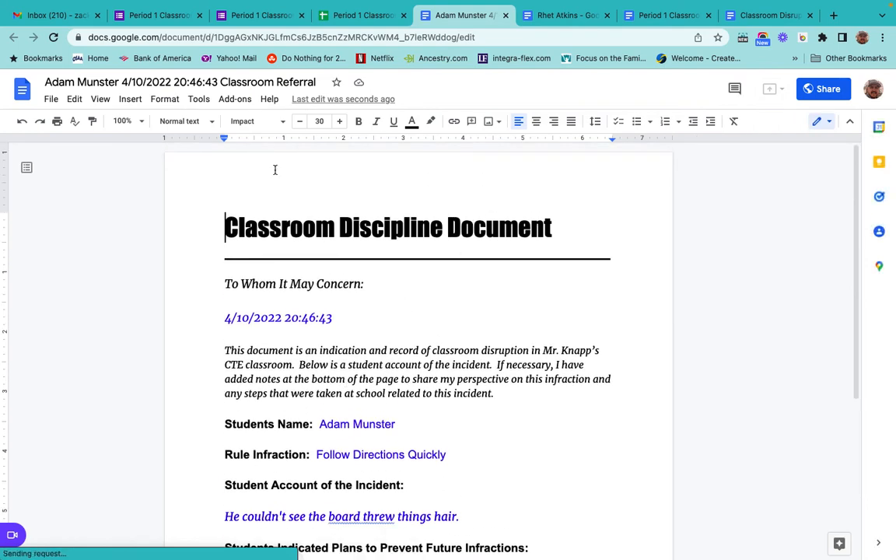
left_click(37, 17)
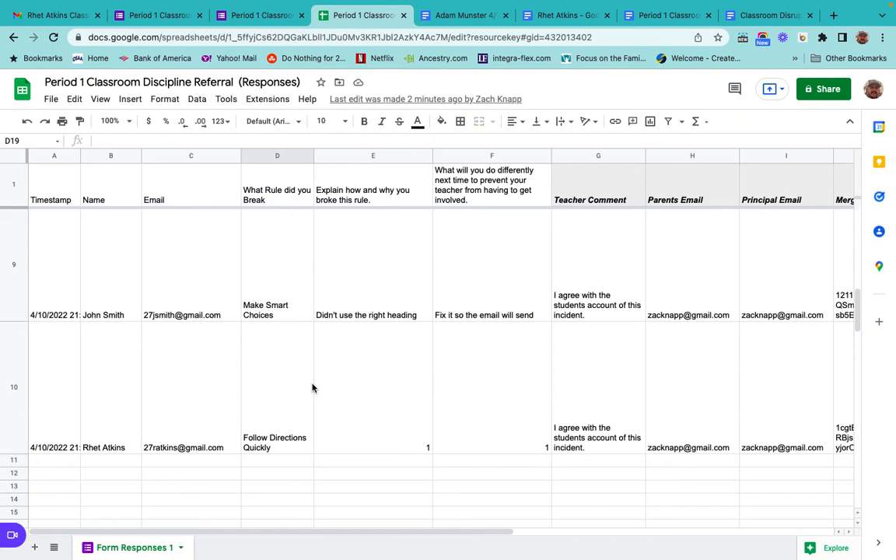
Examine the merge document columns and merge status for the responses in rows 7 through 10.
scroll(312, 387, "up", 1)
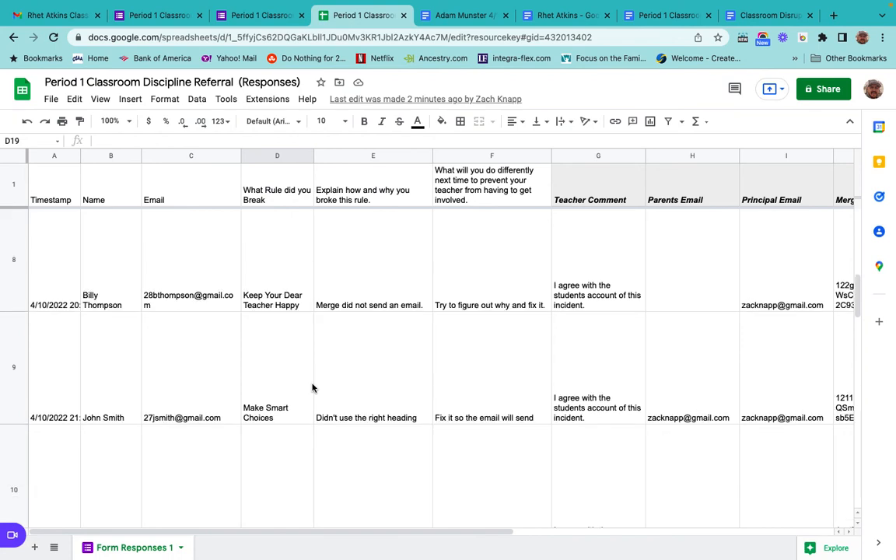
scroll(312, 387, "up", 1)
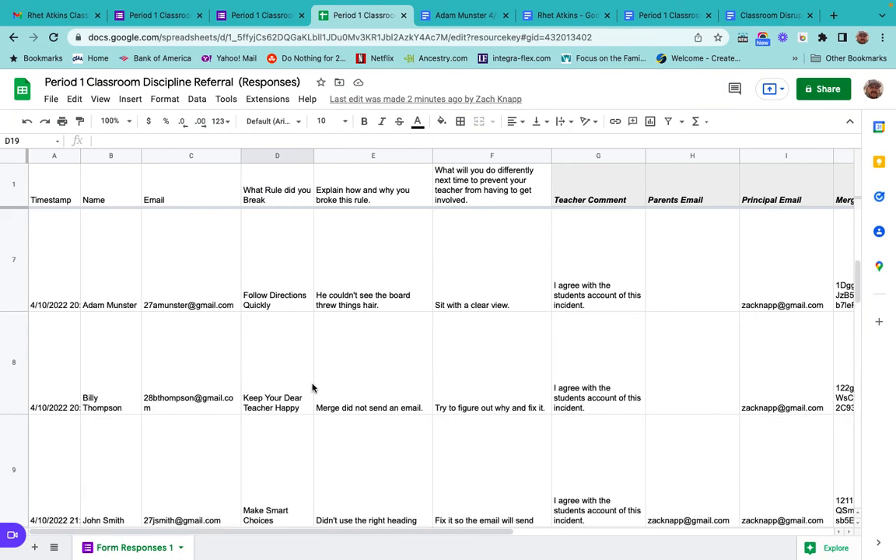
scroll(312, 388, "right", 1)
scroll(312, 387, "right", 3)
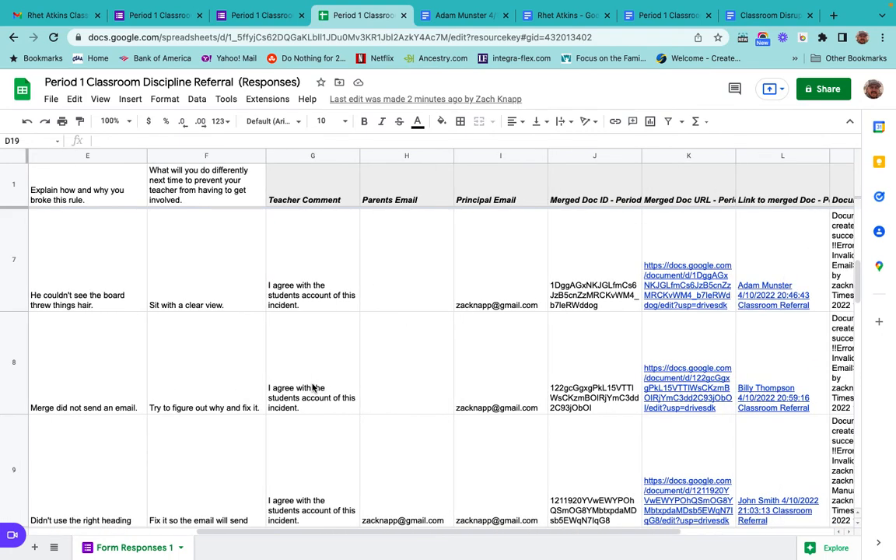
scroll(312, 387, "right", 2)
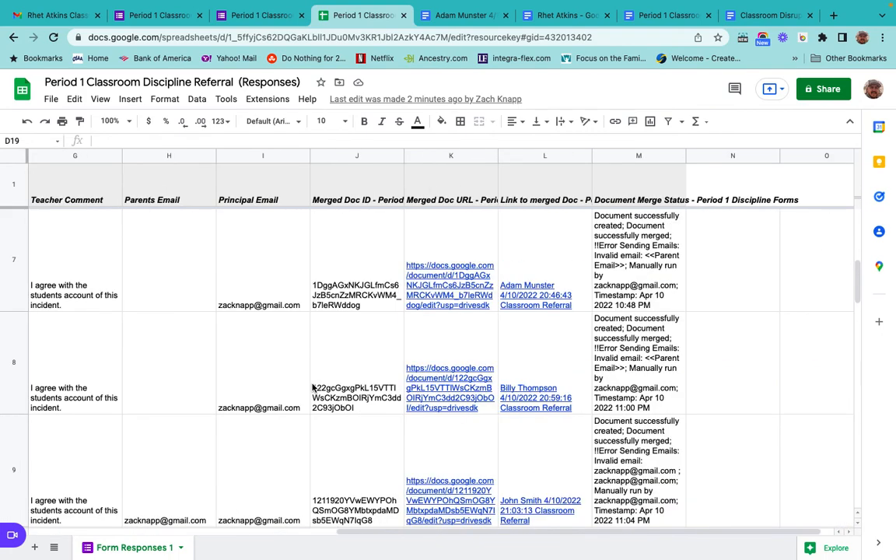
mouse_move(501, 330)
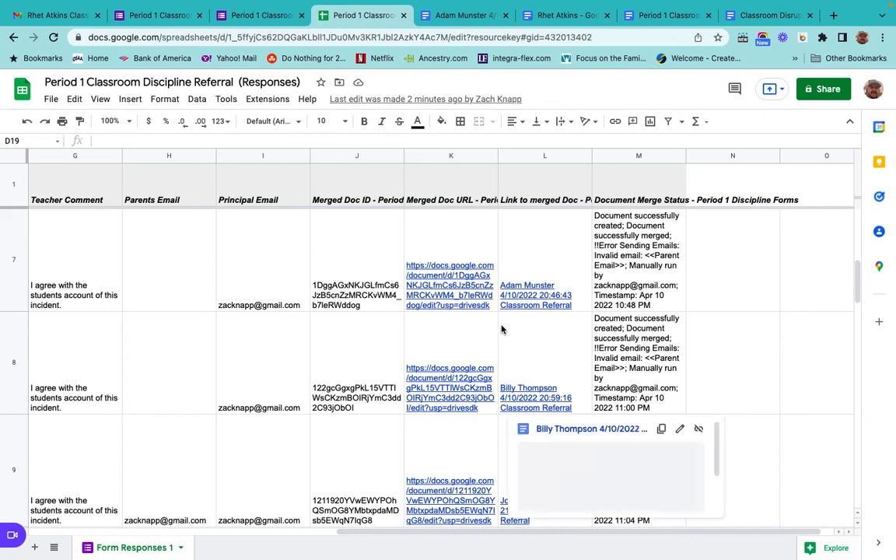
scroll(501, 329, "up", 1)
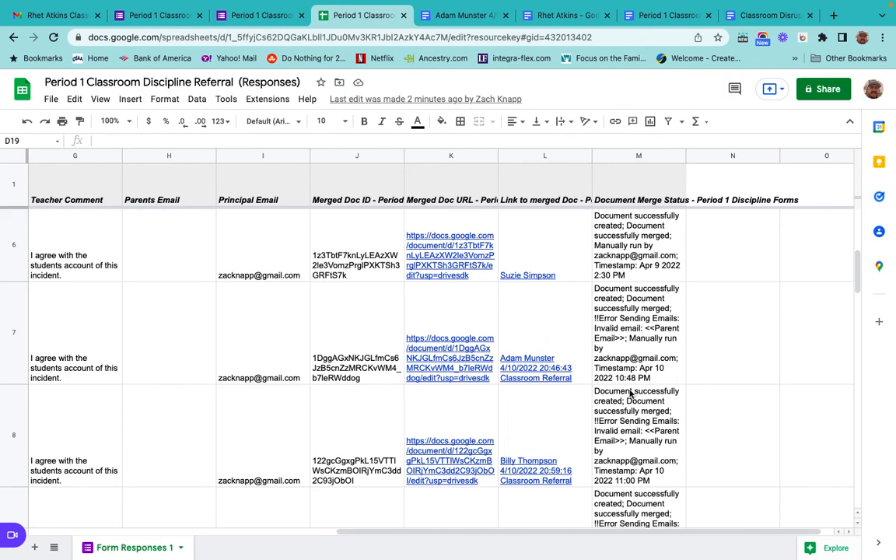
scroll(630, 395, "down", 3)
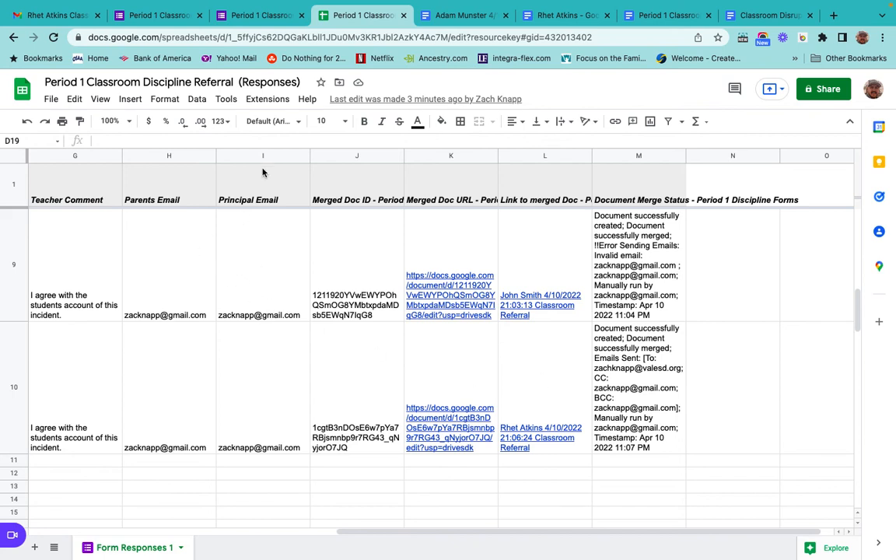
Open the Period 1 Discipline Forms job in Autocrat and review the To, Cc and Bcc fields of its email step.
left_click(264, 99)
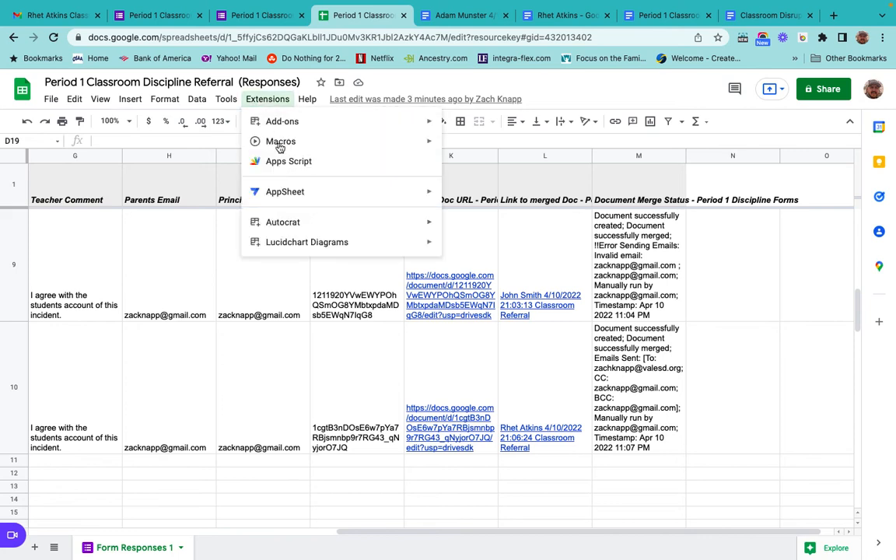
mouse_move(376, 227)
left_click(471, 229)
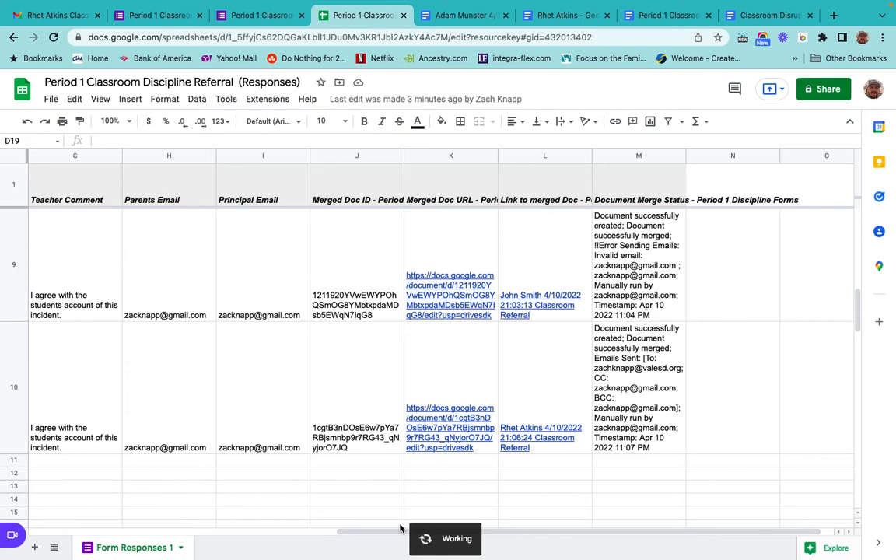
scroll(516, 339, "down", 4)
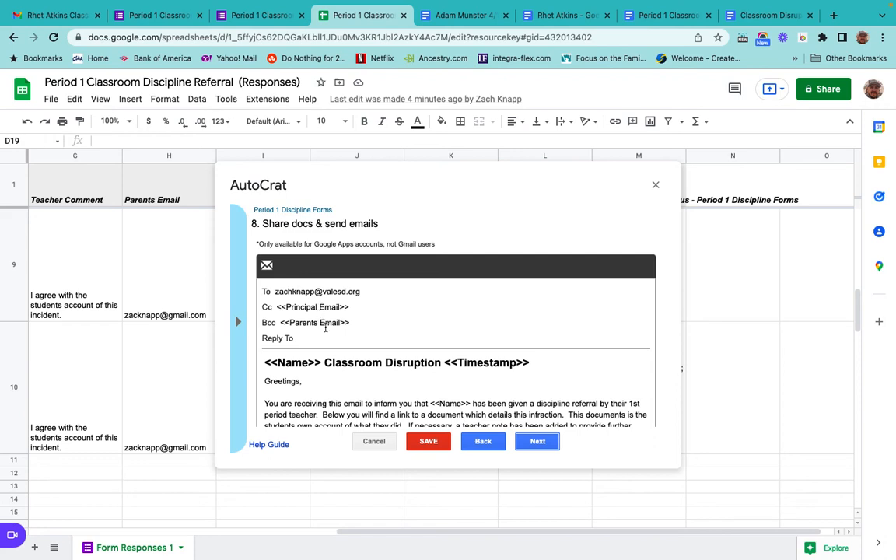
scroll(327, 329, "down", 1)
scroll(327, 329, "down", 1)
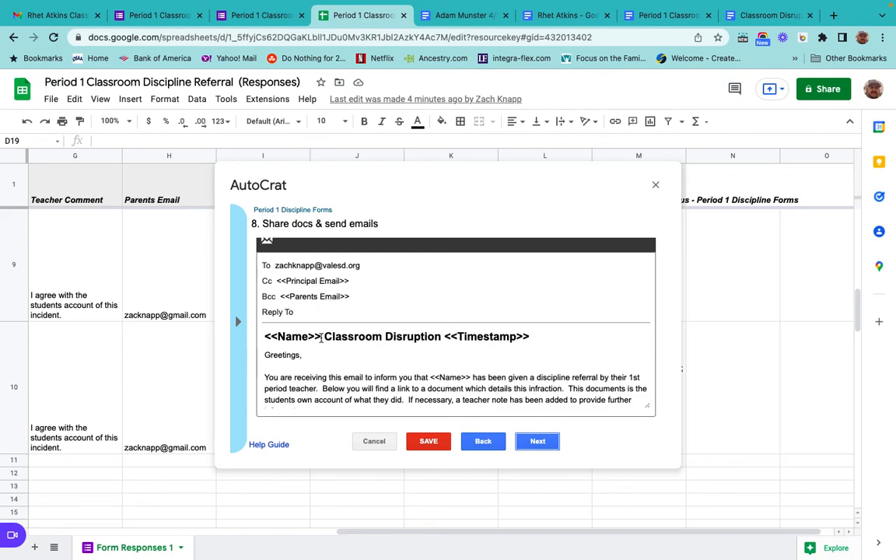
left_click(294, 282)
left_click(44, 19)
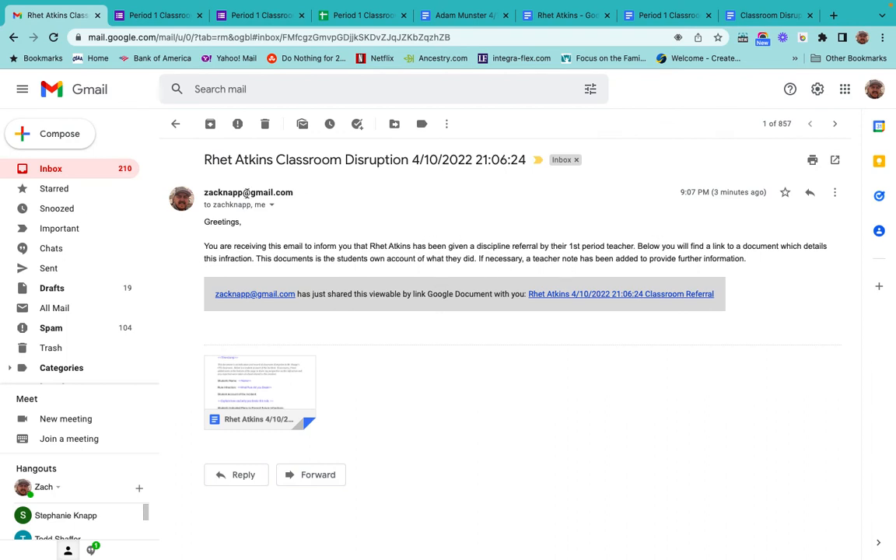
left_click_drag(204, 159, 525, 161)
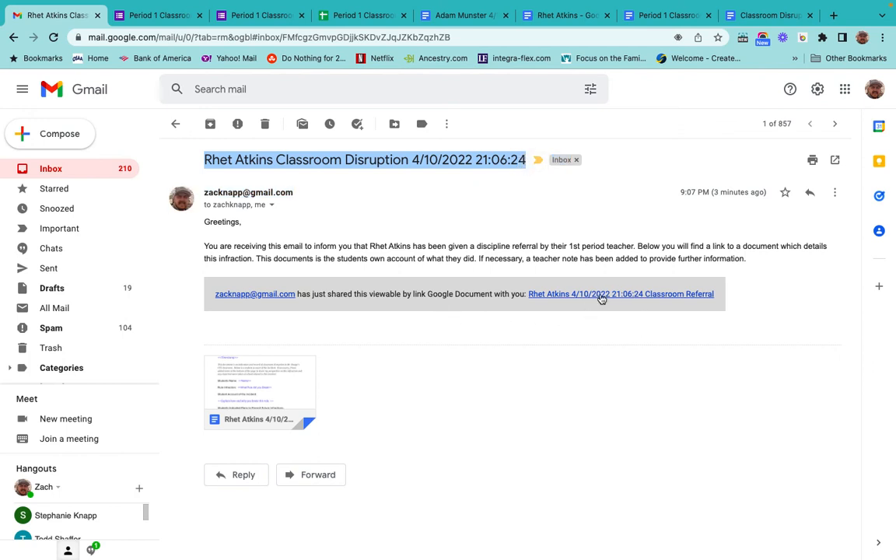
left_click(260, 383)
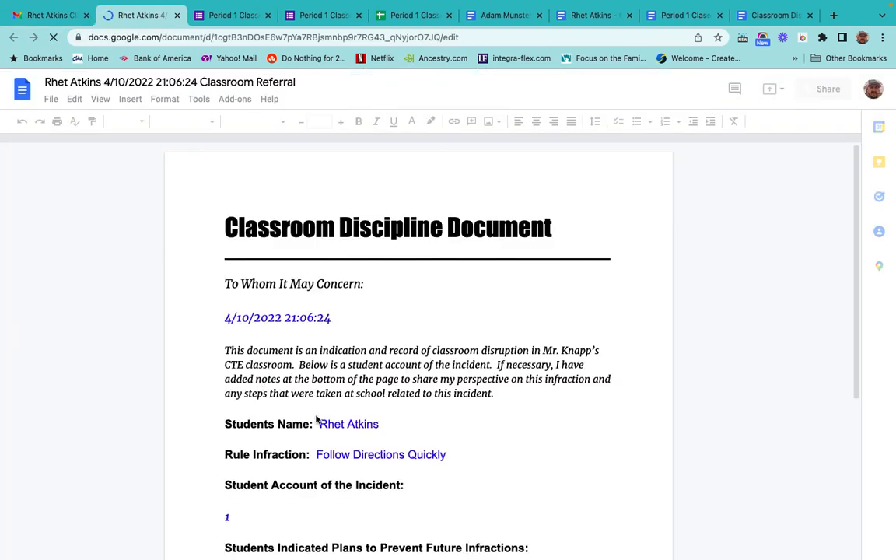
scroll(316, 420, "down", 5)
scroll(316, 418, "down", 2)
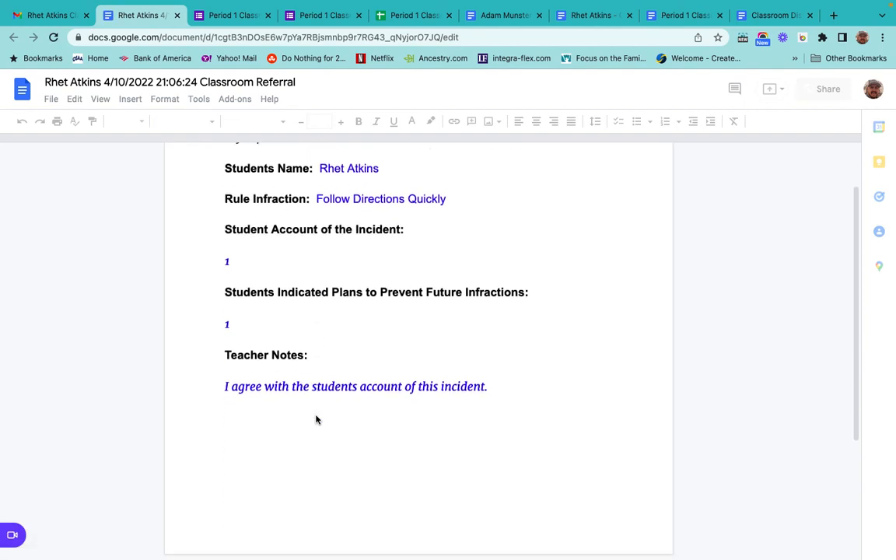
scroll(316, 418, "up", 4)
scroll(316, 420, "up", 3)
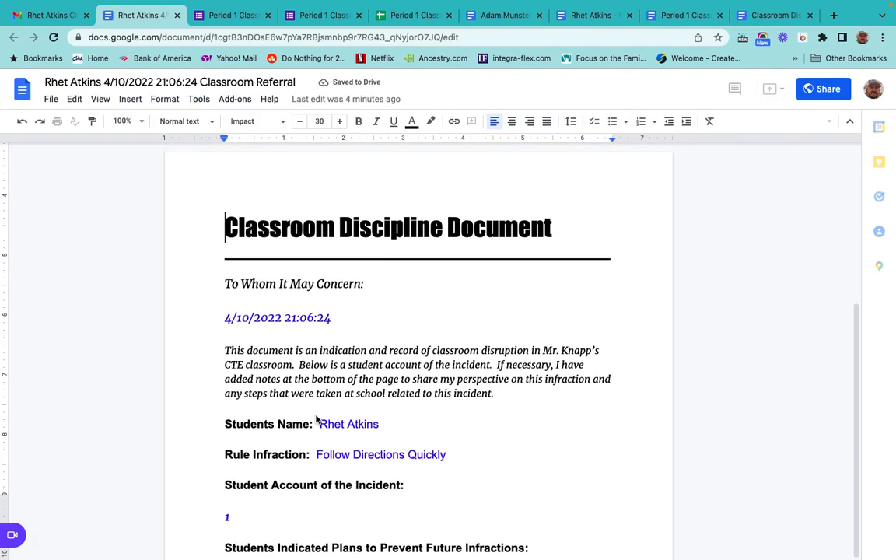
left_click(177, 15)
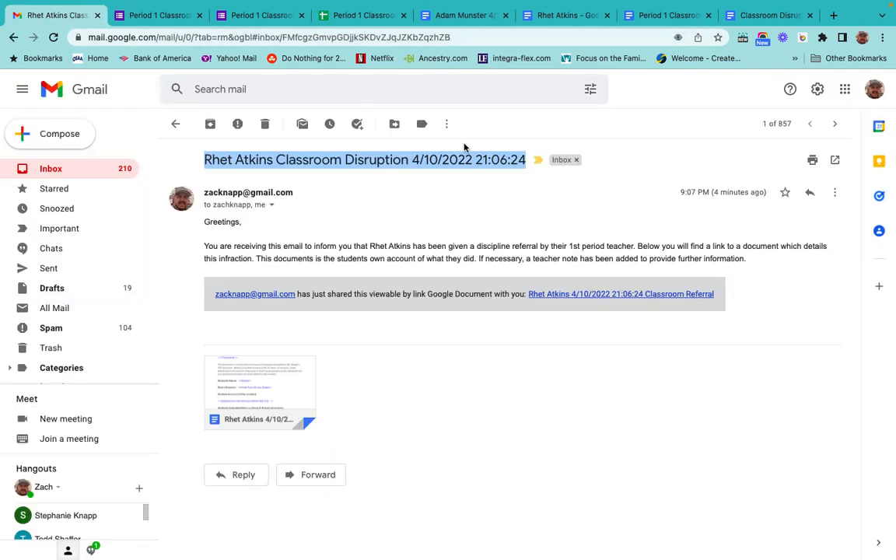
Save the Autocrat merge job's email settings and close the AutoCrat dialog.
left_click(360, 18)
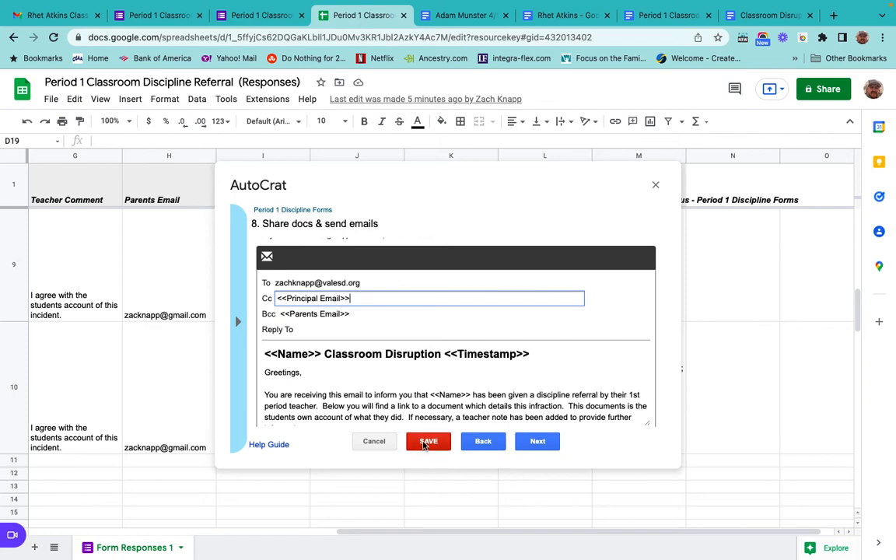
left_click(427, 442)
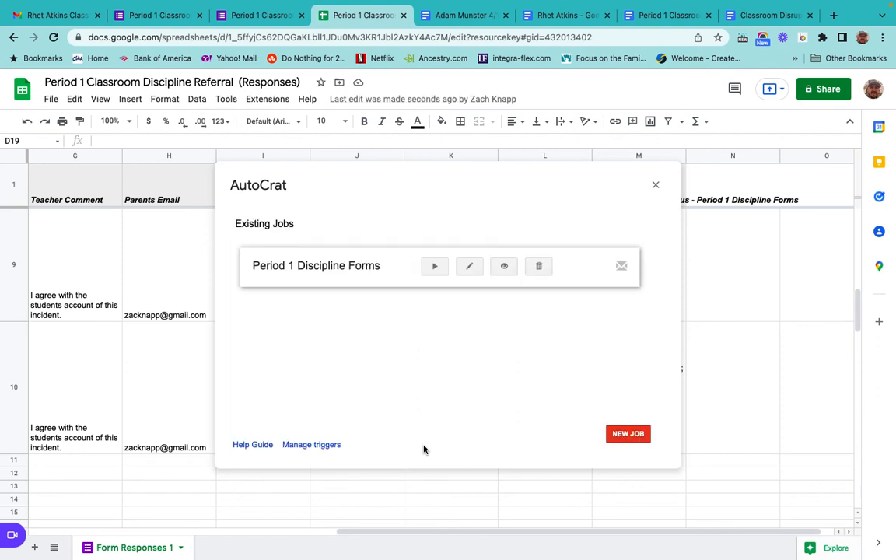
left_click(654, 185)
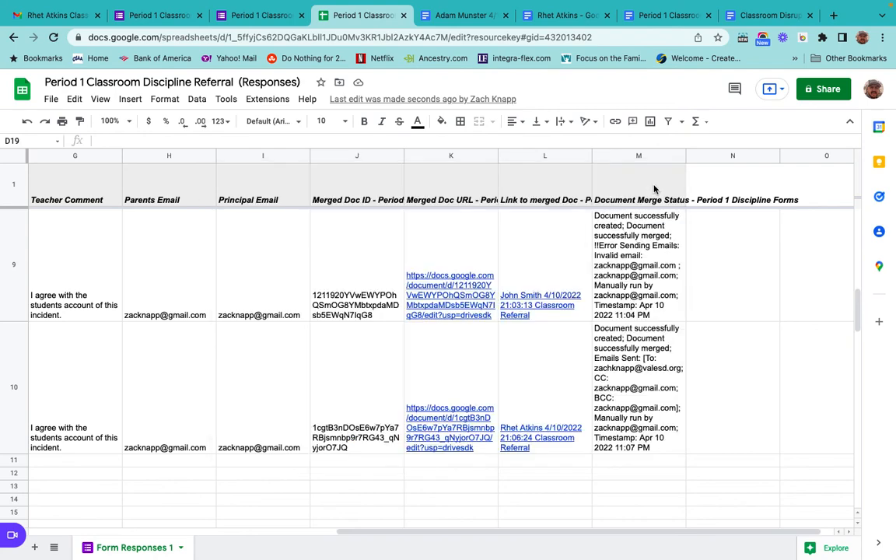
Examine the row 10 response's columns across the sheet.
scroll(348, 351, "left", 3)
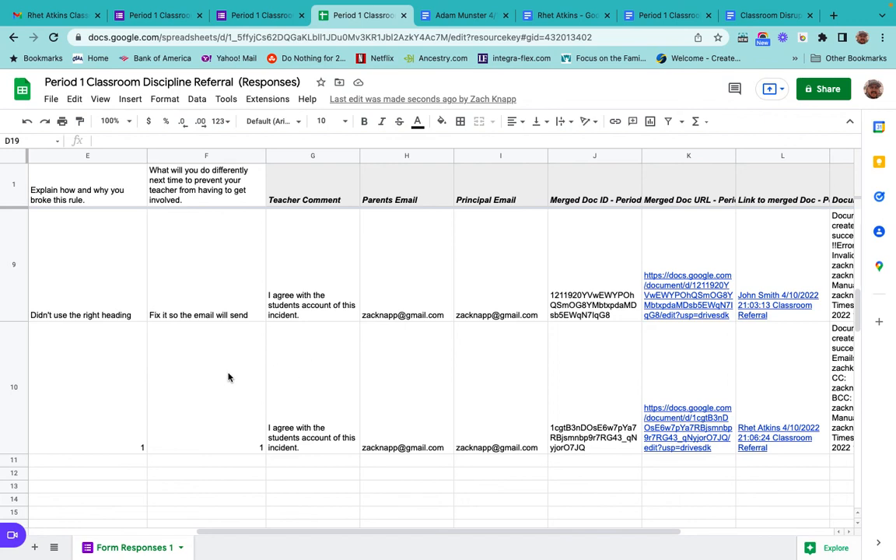
scroll(228, 377, "right", 5)
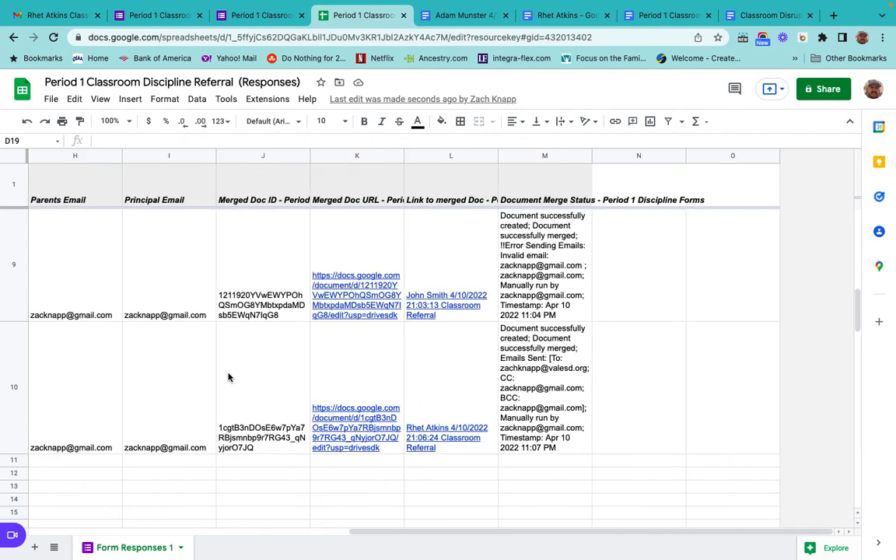
scroll(227, 377, "left", 1)
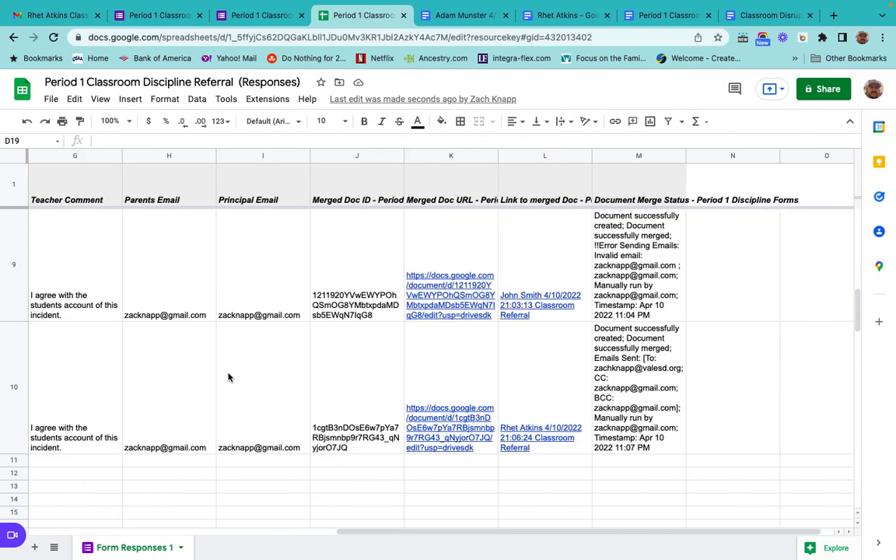
Review all response rows' Teacher Comment, email and document merge status columns across the sheet.
scroll(228, 377, "left", 8)
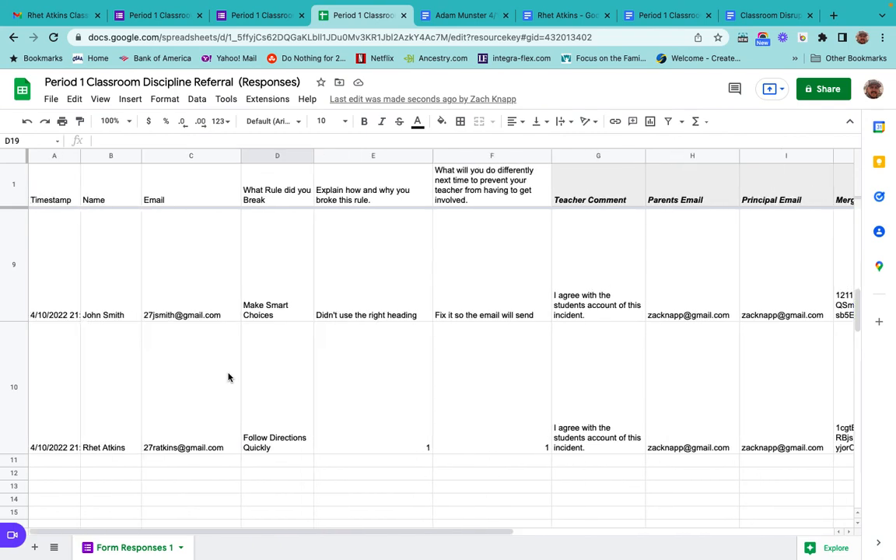
scroll(228, 377, "right", 7)
scroll(228, 378, "up", 1)
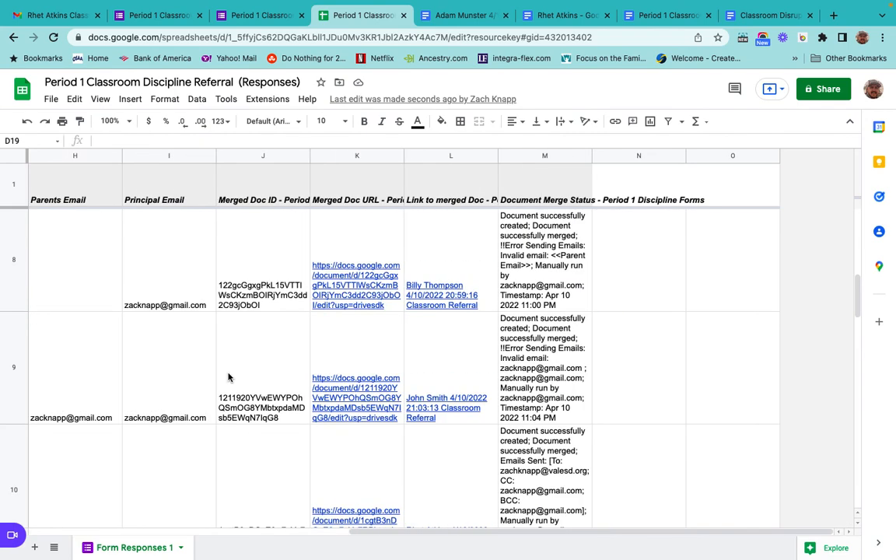
scroll(228, 378, "left", 2)
scroll(227, 377, "down", 2)
scroll(228, 377, "up", 1)
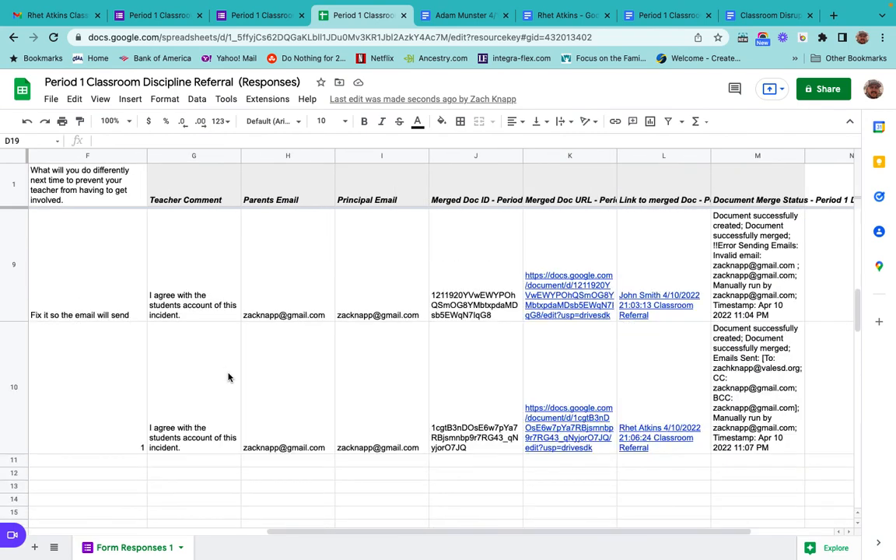
scroll(228, 377, "up", 7)
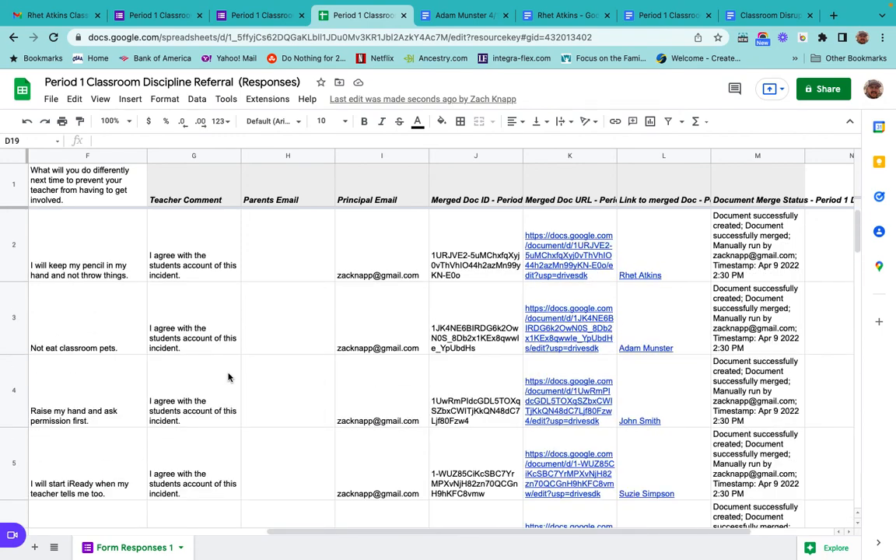
scroll(228, 377, "left", 5)
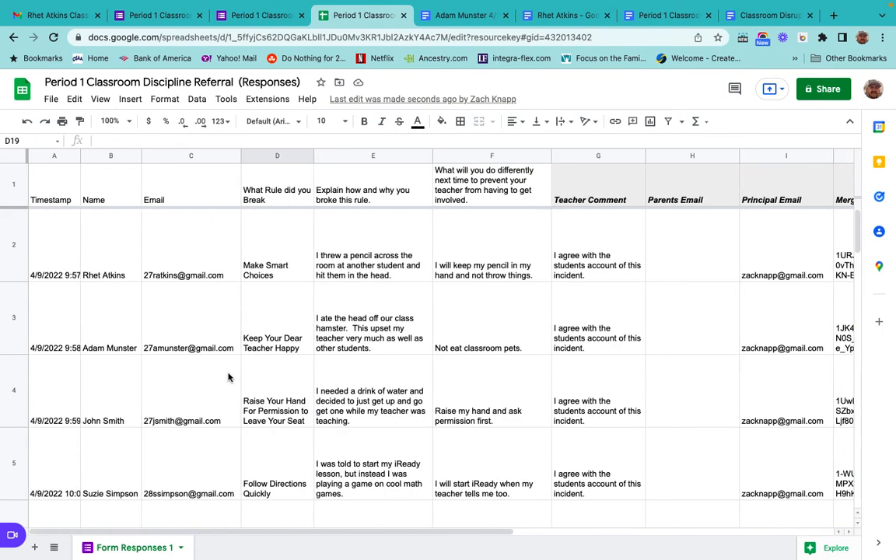
scroll(228, 377, "right", 2)
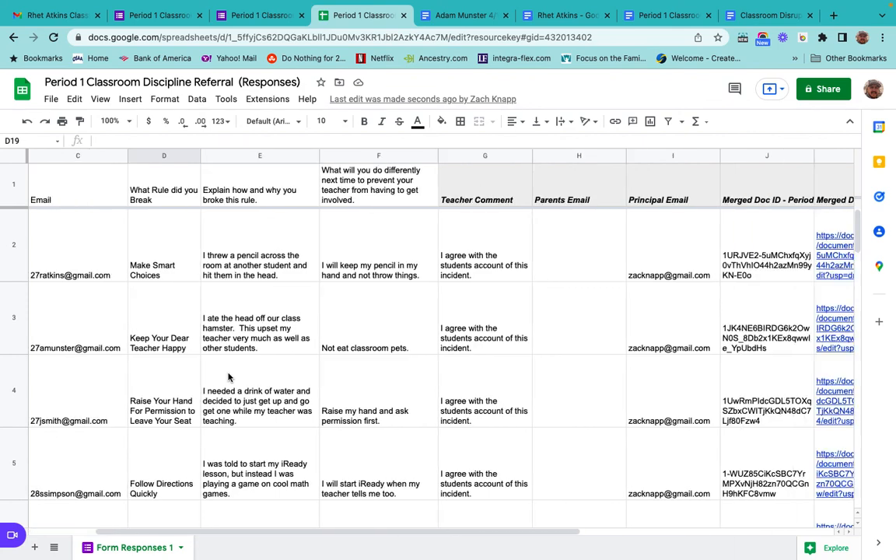
scroll(228, 377, "right", 2)
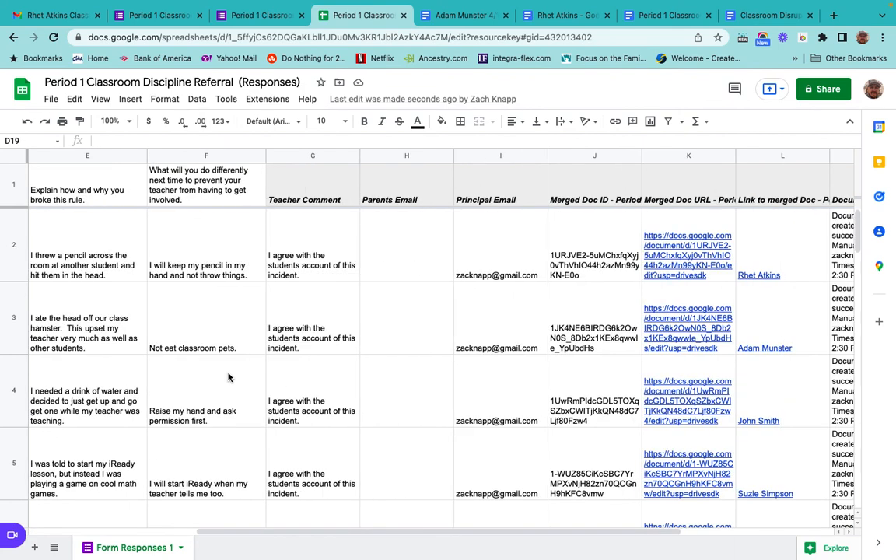
scroll(228, 378, "right", 1)
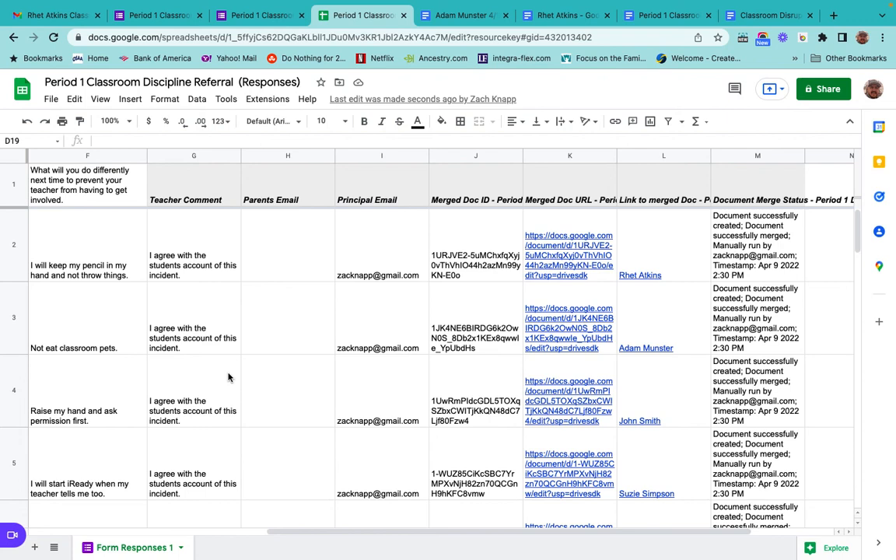
mouse_move(644, 4)
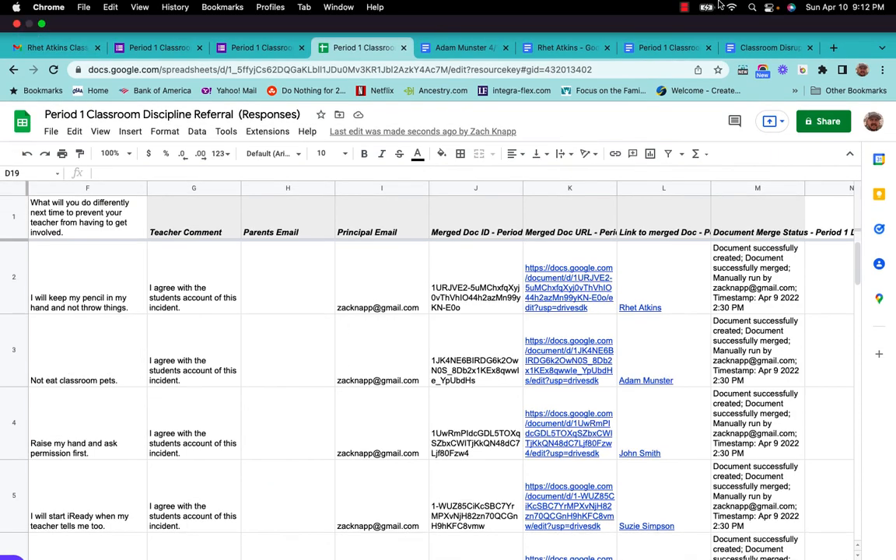